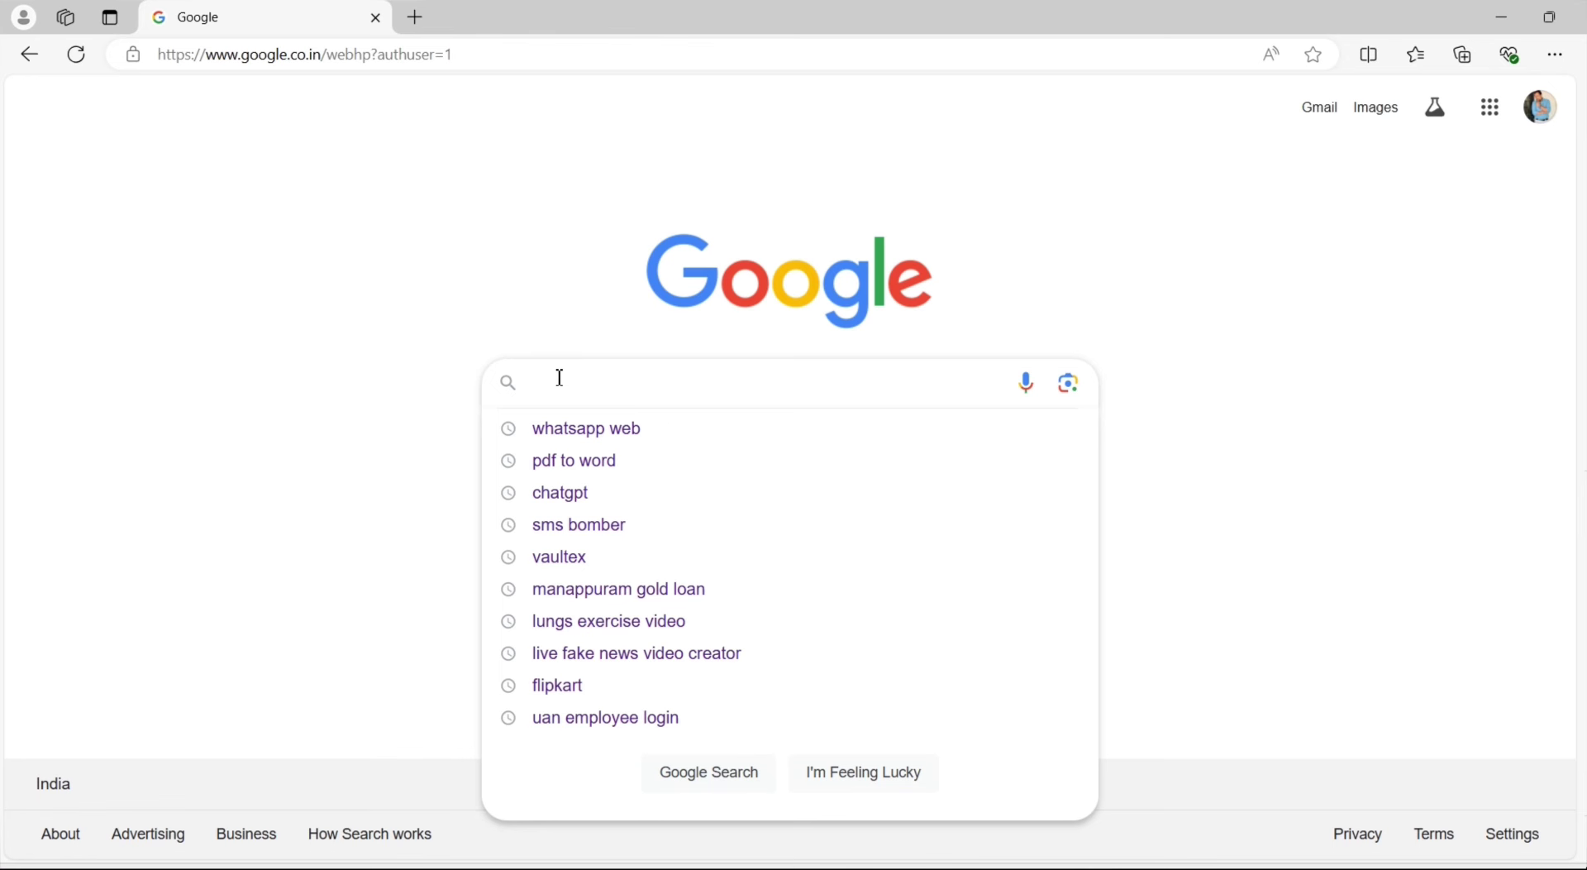
Search Google for 'apspdcl bill payment' using the autocomplete suggestion
text(ps)
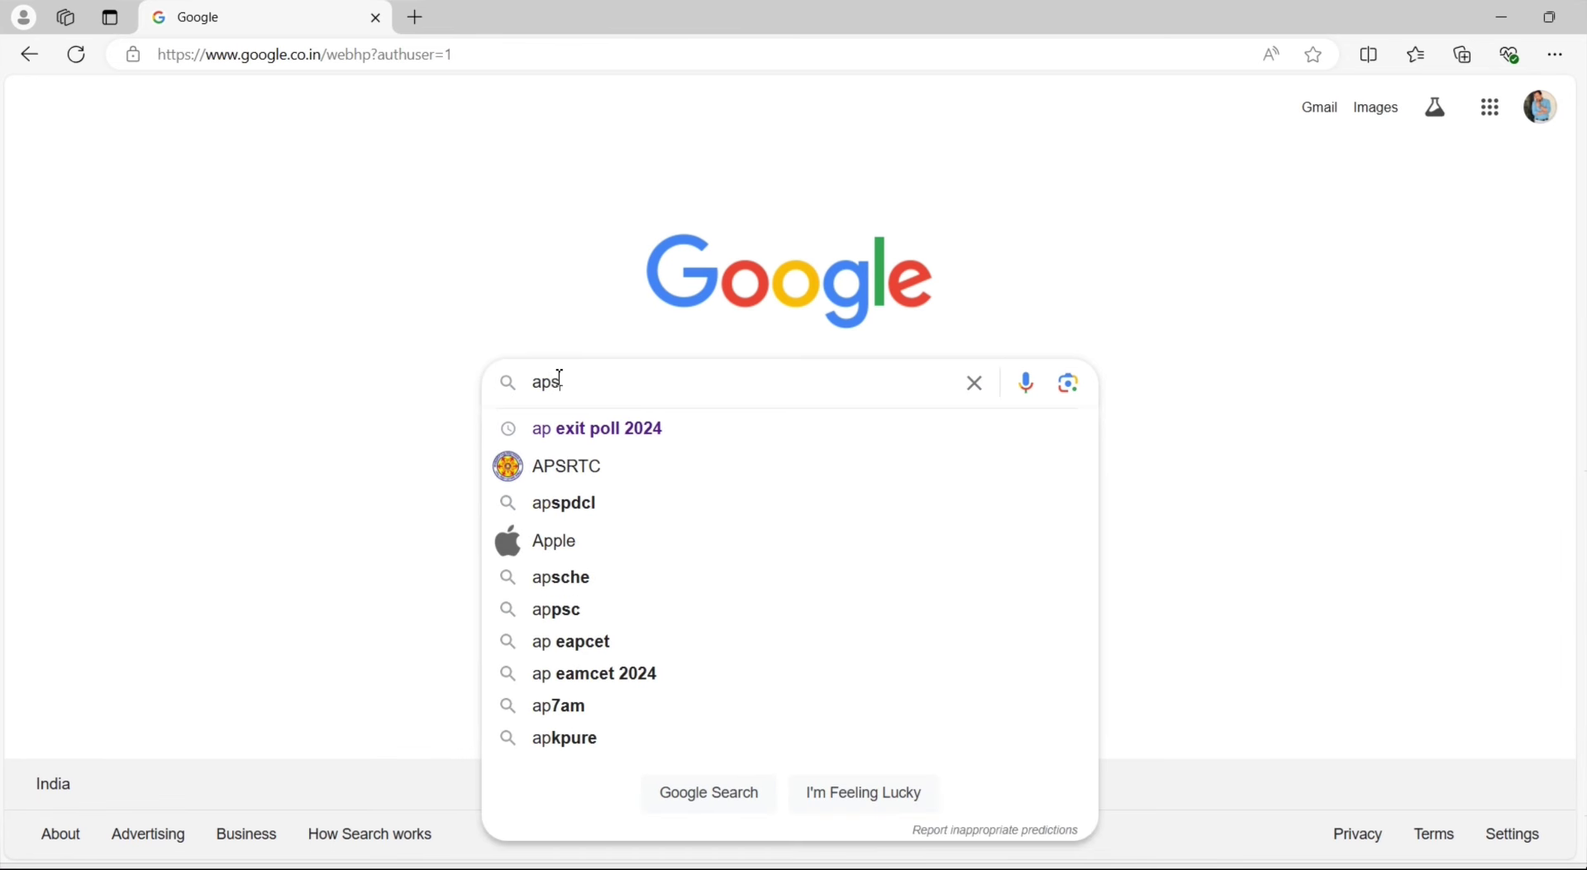
text(p)
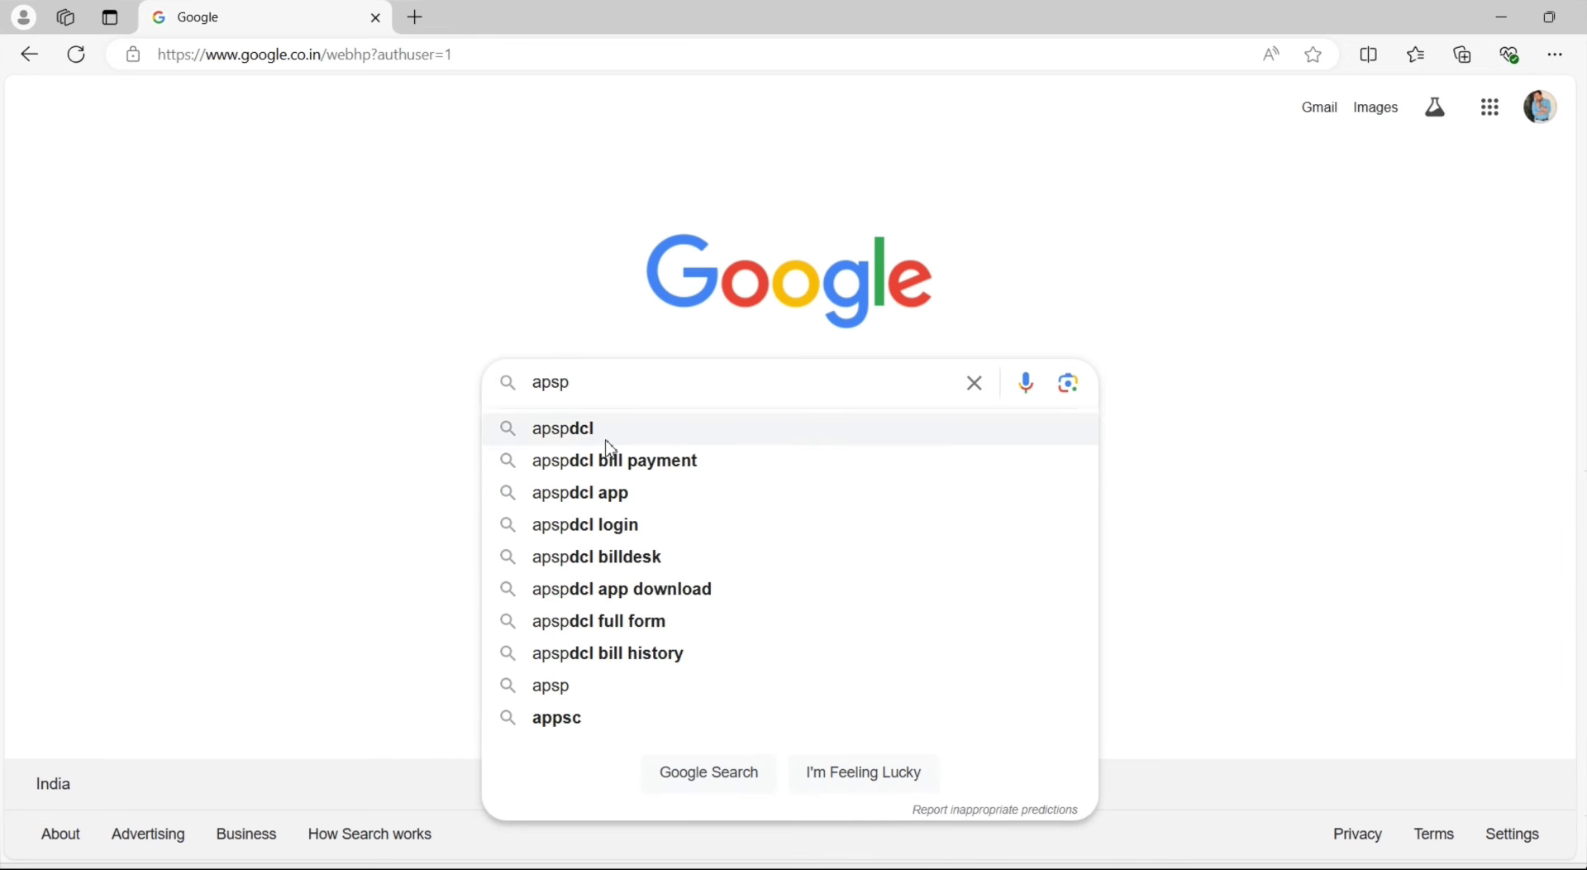
click(653, 464)
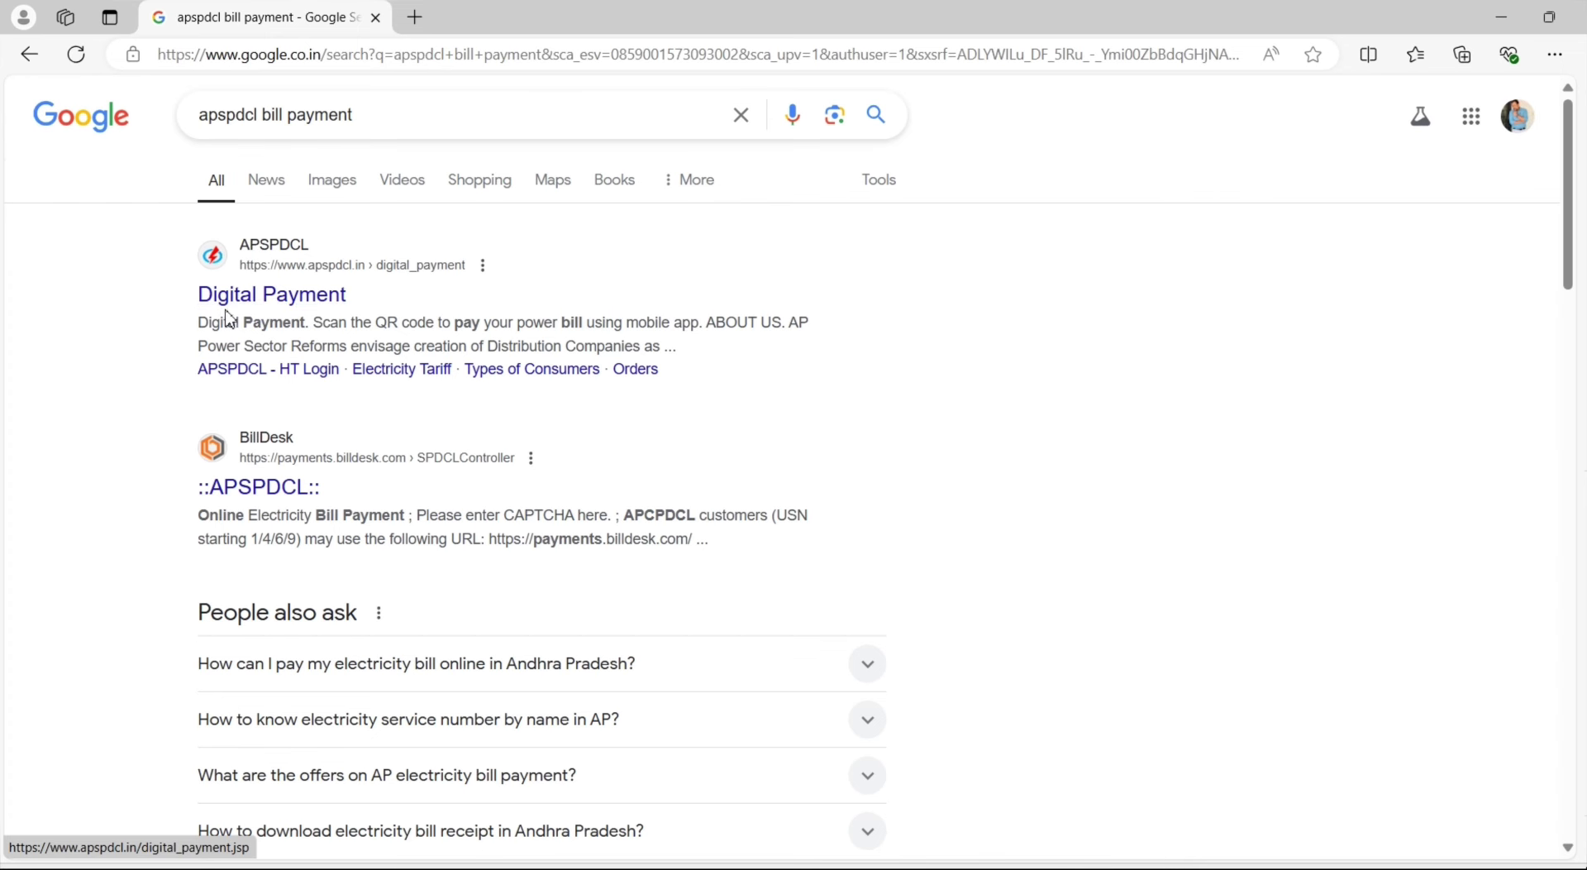
Open the apspdcl.in Digital Payment search result
click(285, 307)
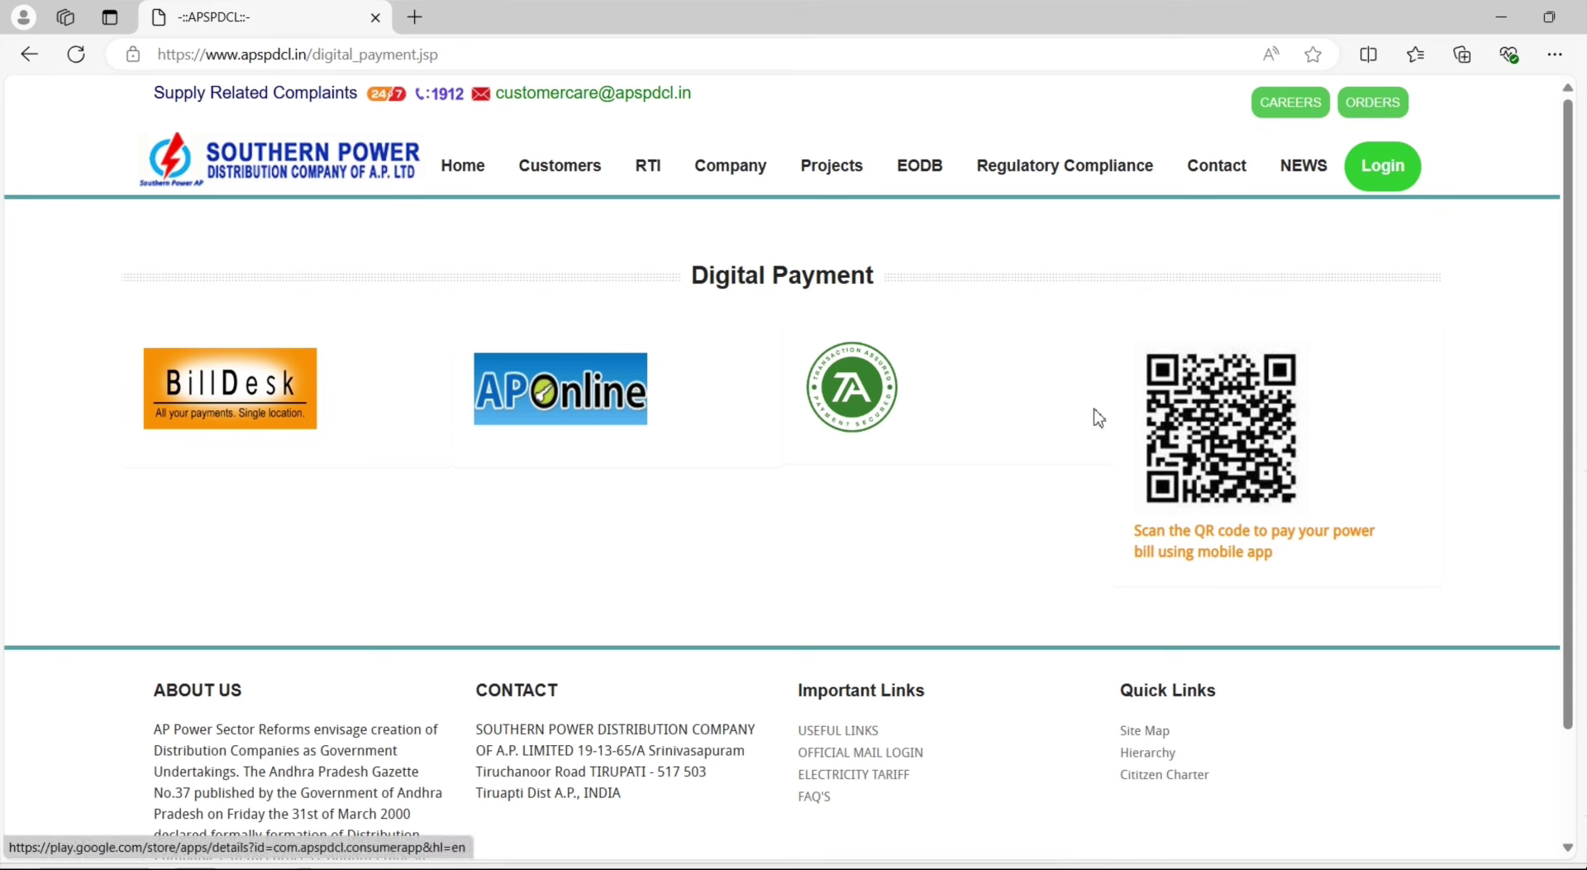
Choose BillDesk and submit the service number and CAPTCHA on the Southern Power form
click(239, 387)
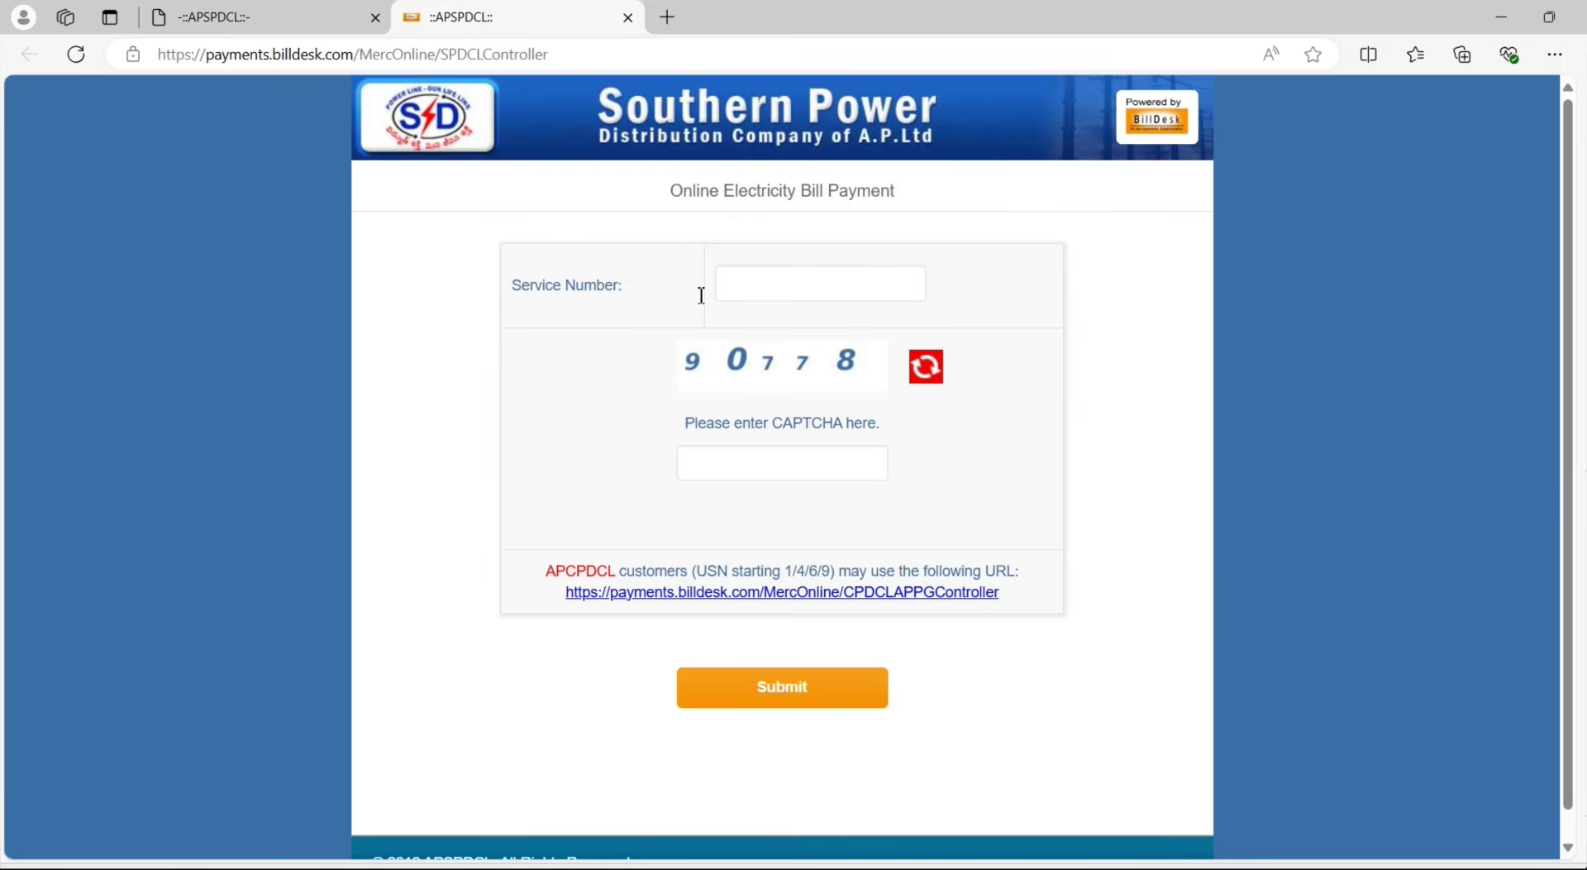
drag(668, 191, 923, 210)
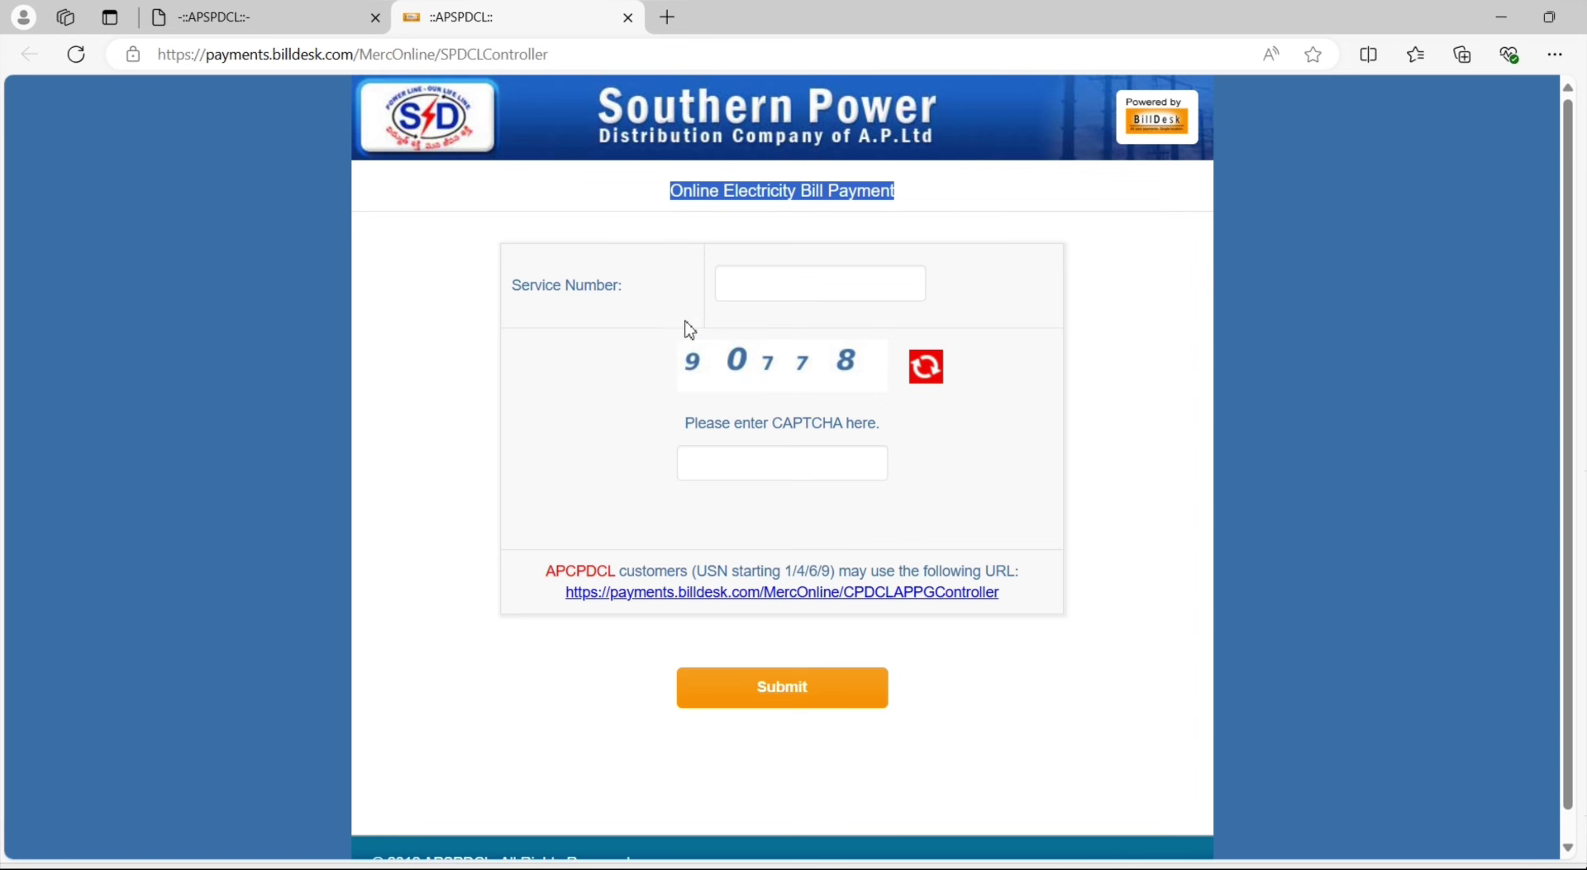
click(747, 284)
drag(520, 279, 610, 289)
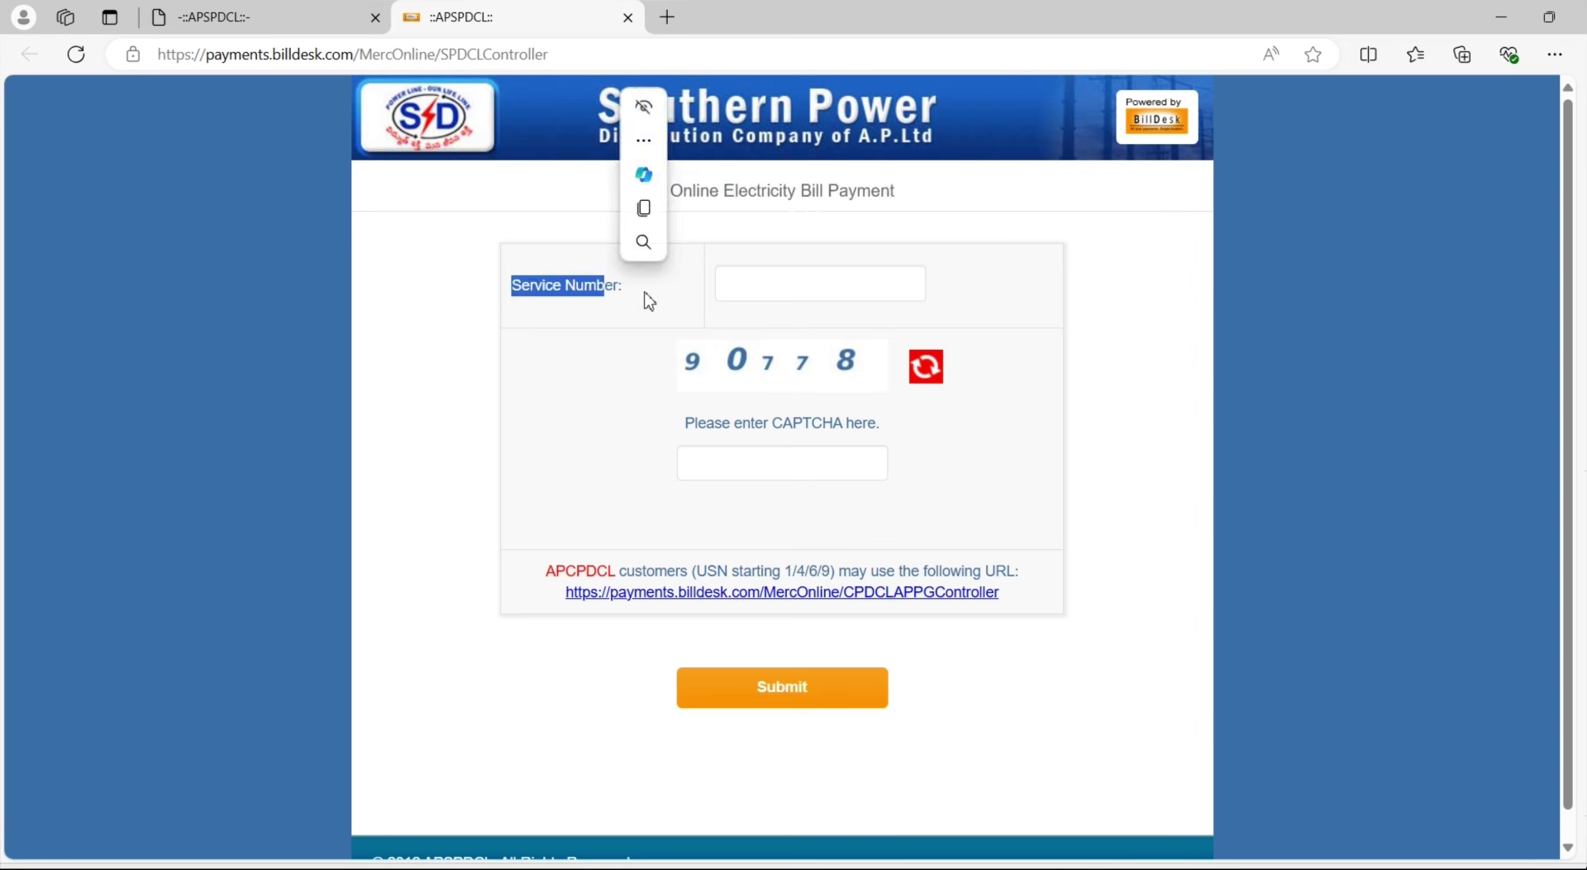
click(727, 283)
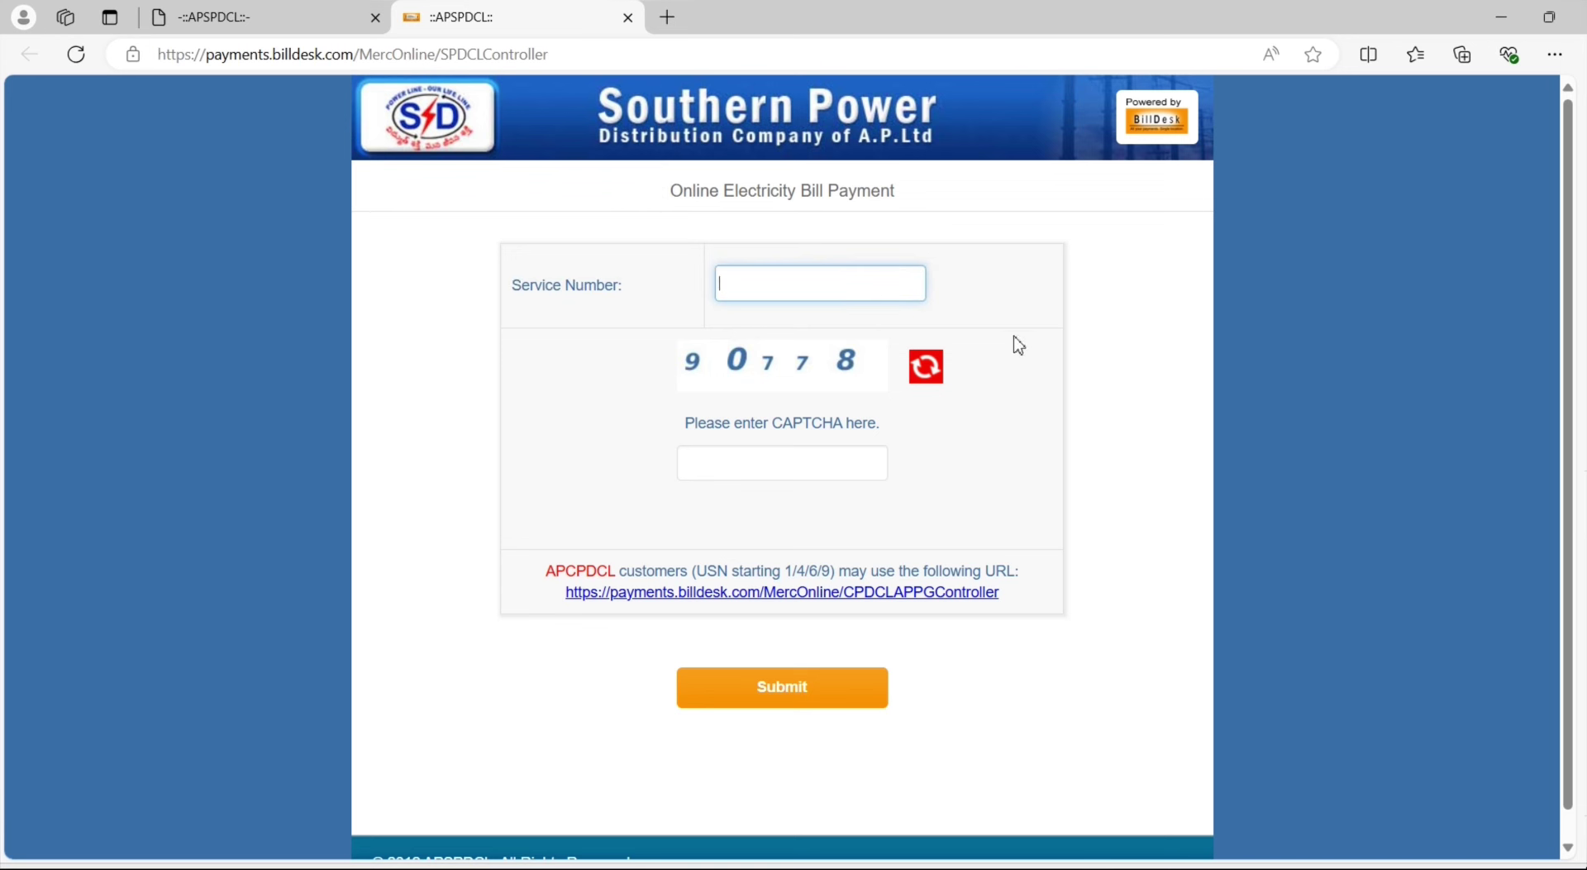
text(441)
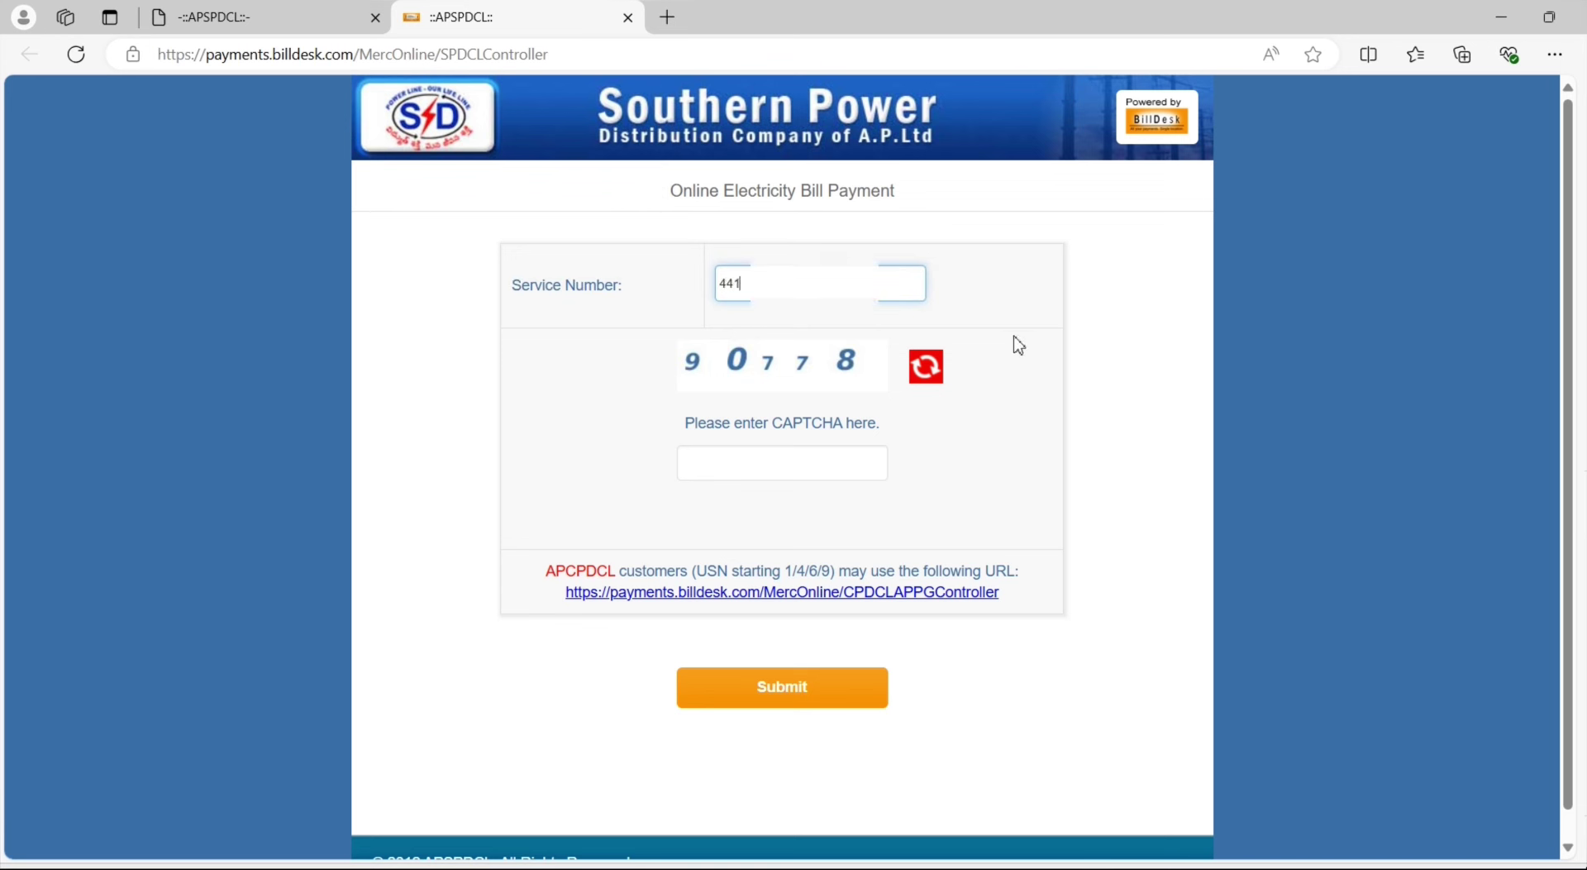
text(15)
click(781, 475)
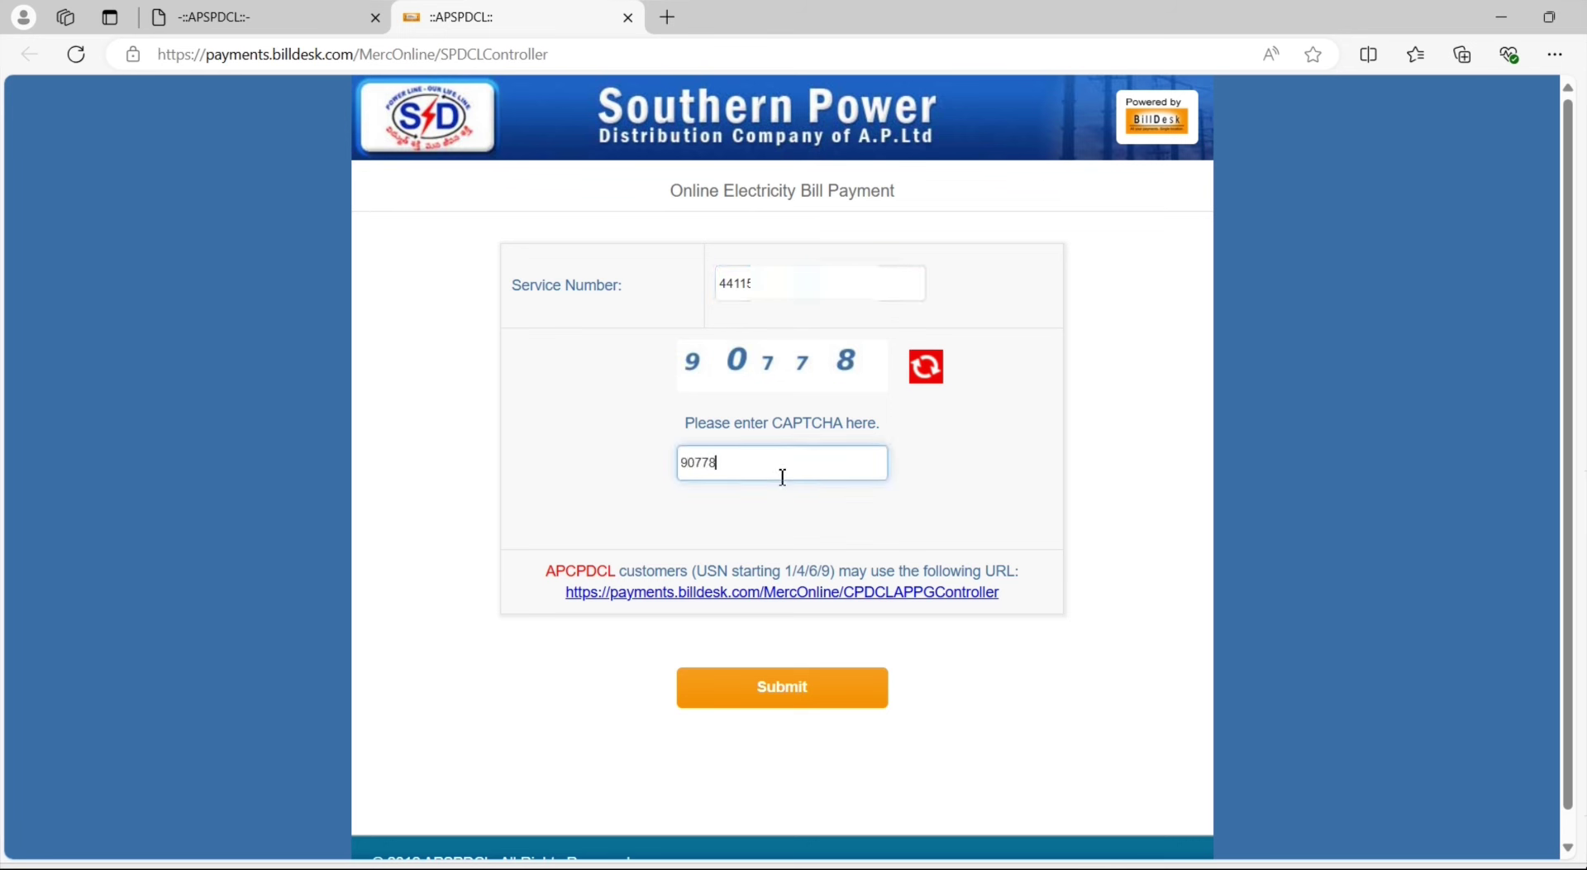
click(787, 692)
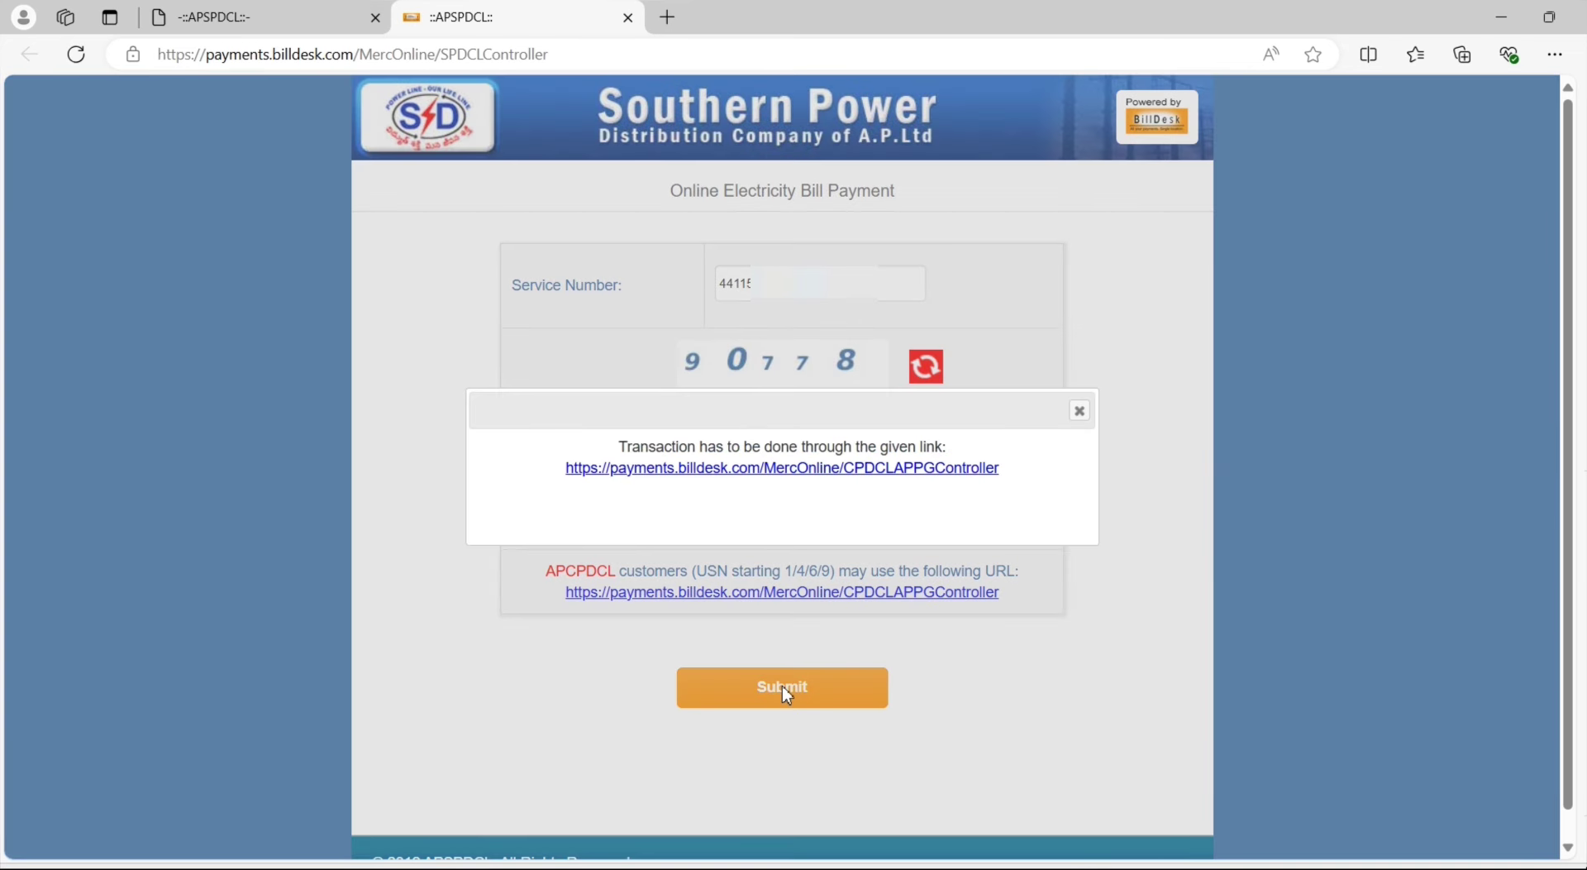
Follow the CPDCLAPPGController link and submit the service number and CAPTCHA to fetch the bill
click(1082, 424)
click(822, 698)
click(765, 469)
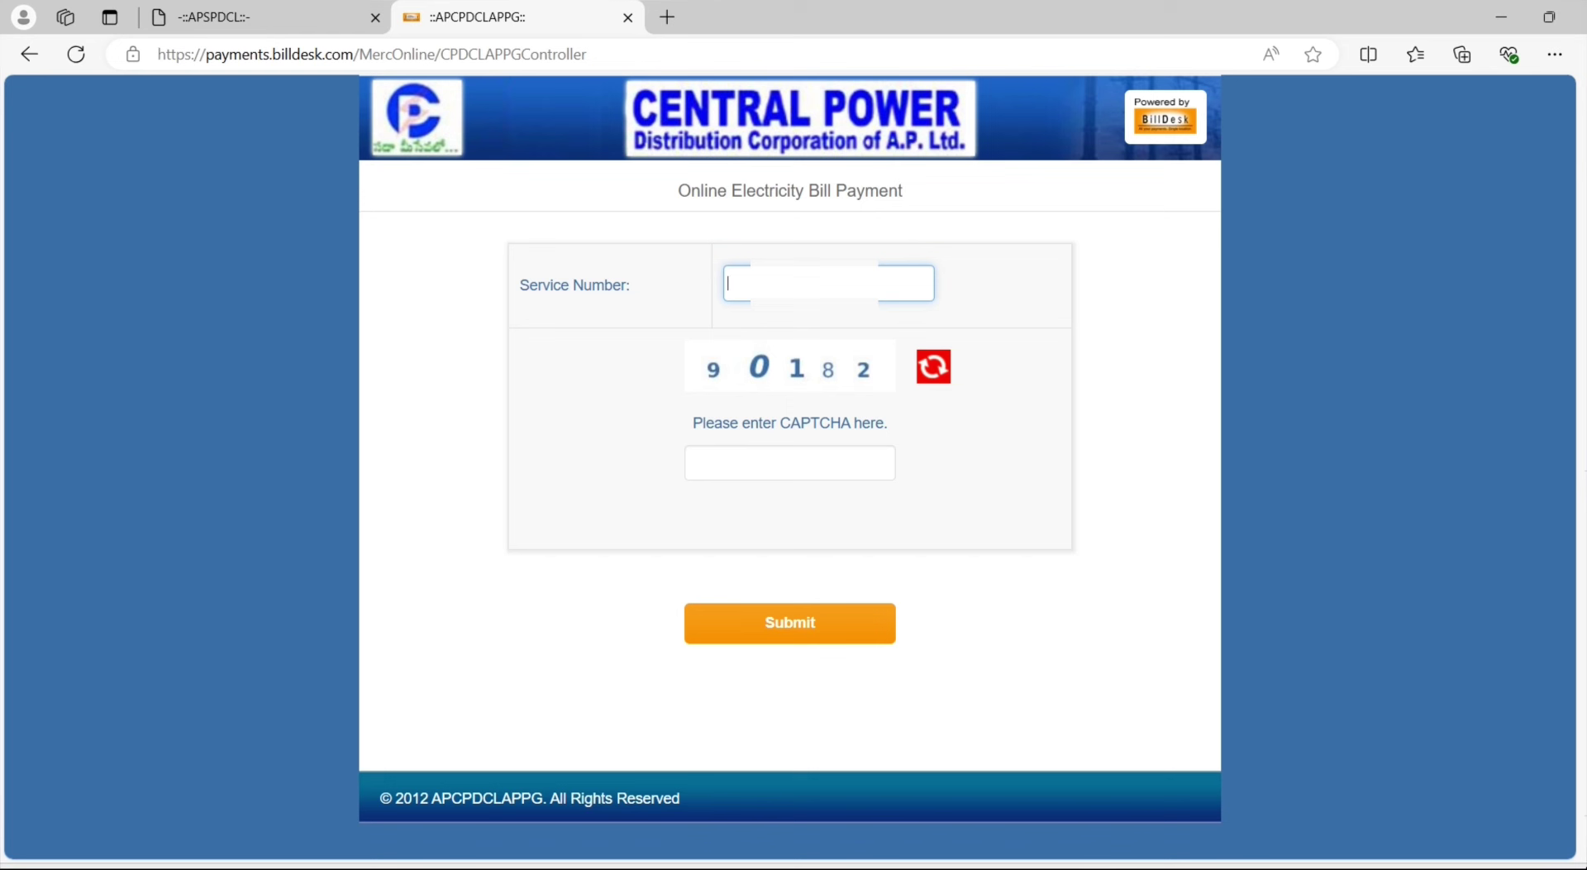
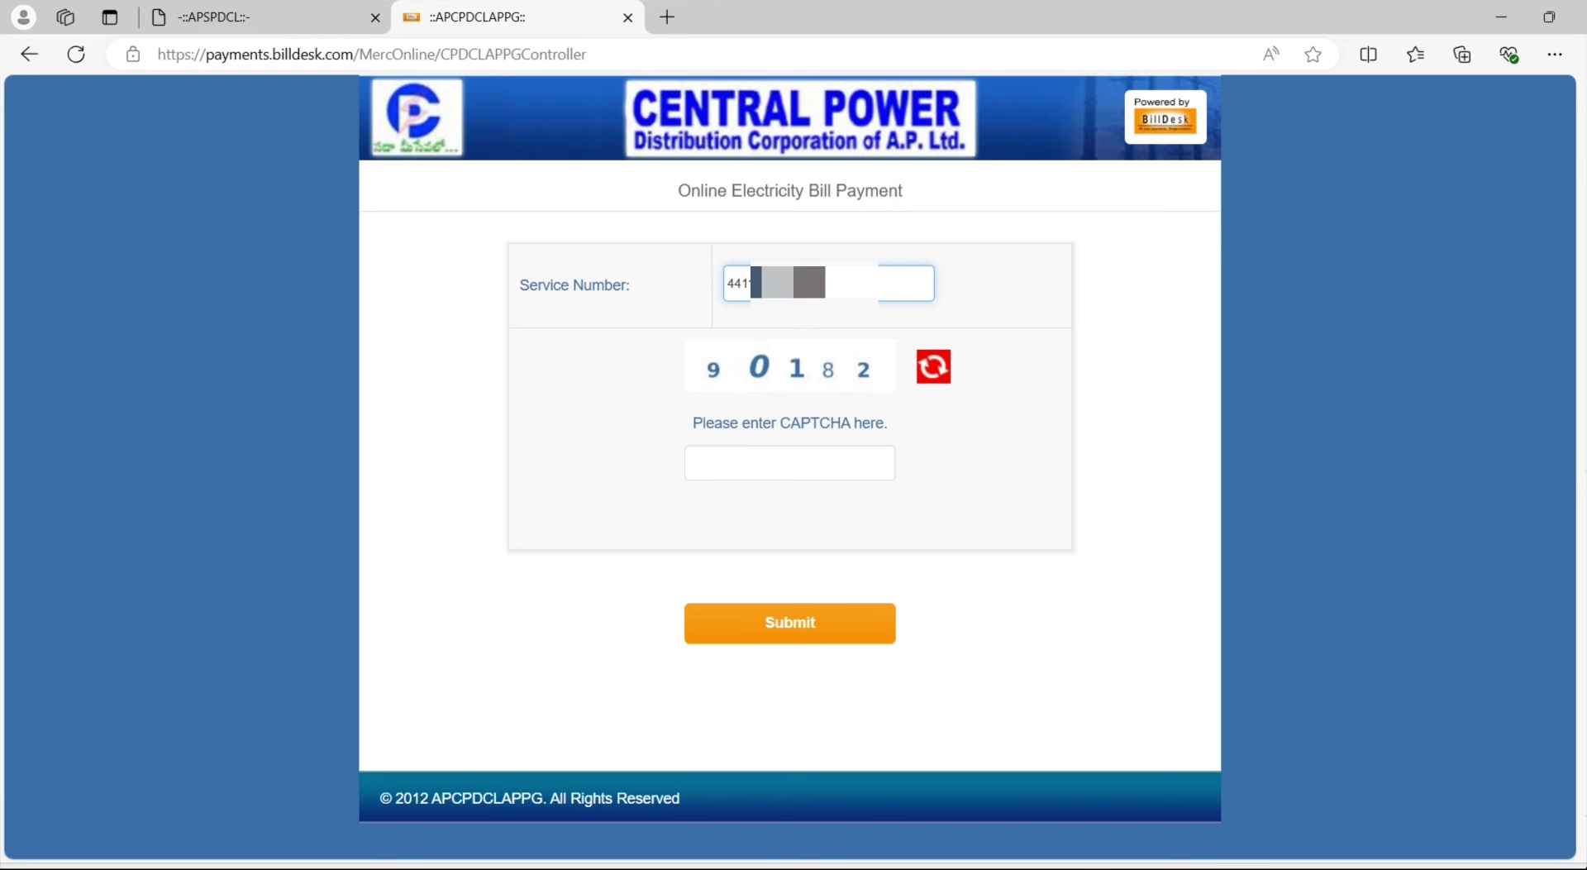
click(808, 465)
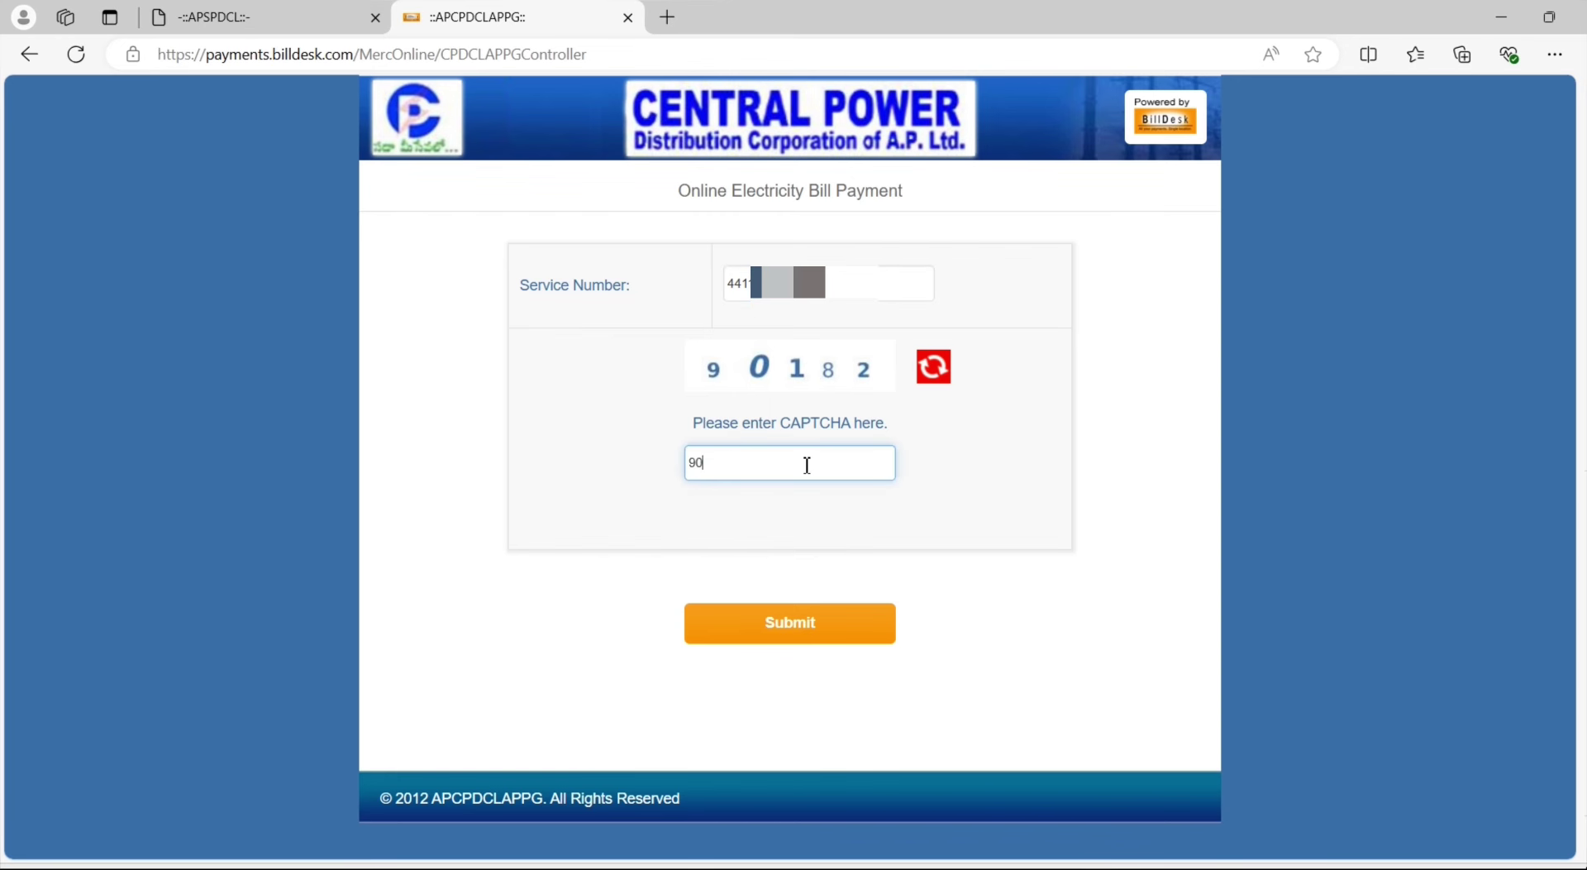
click(822, 620)
Review the bill details: unique service number, circle ONGOLE and current demand 437.0
scroll(1050, 645, down, 1)
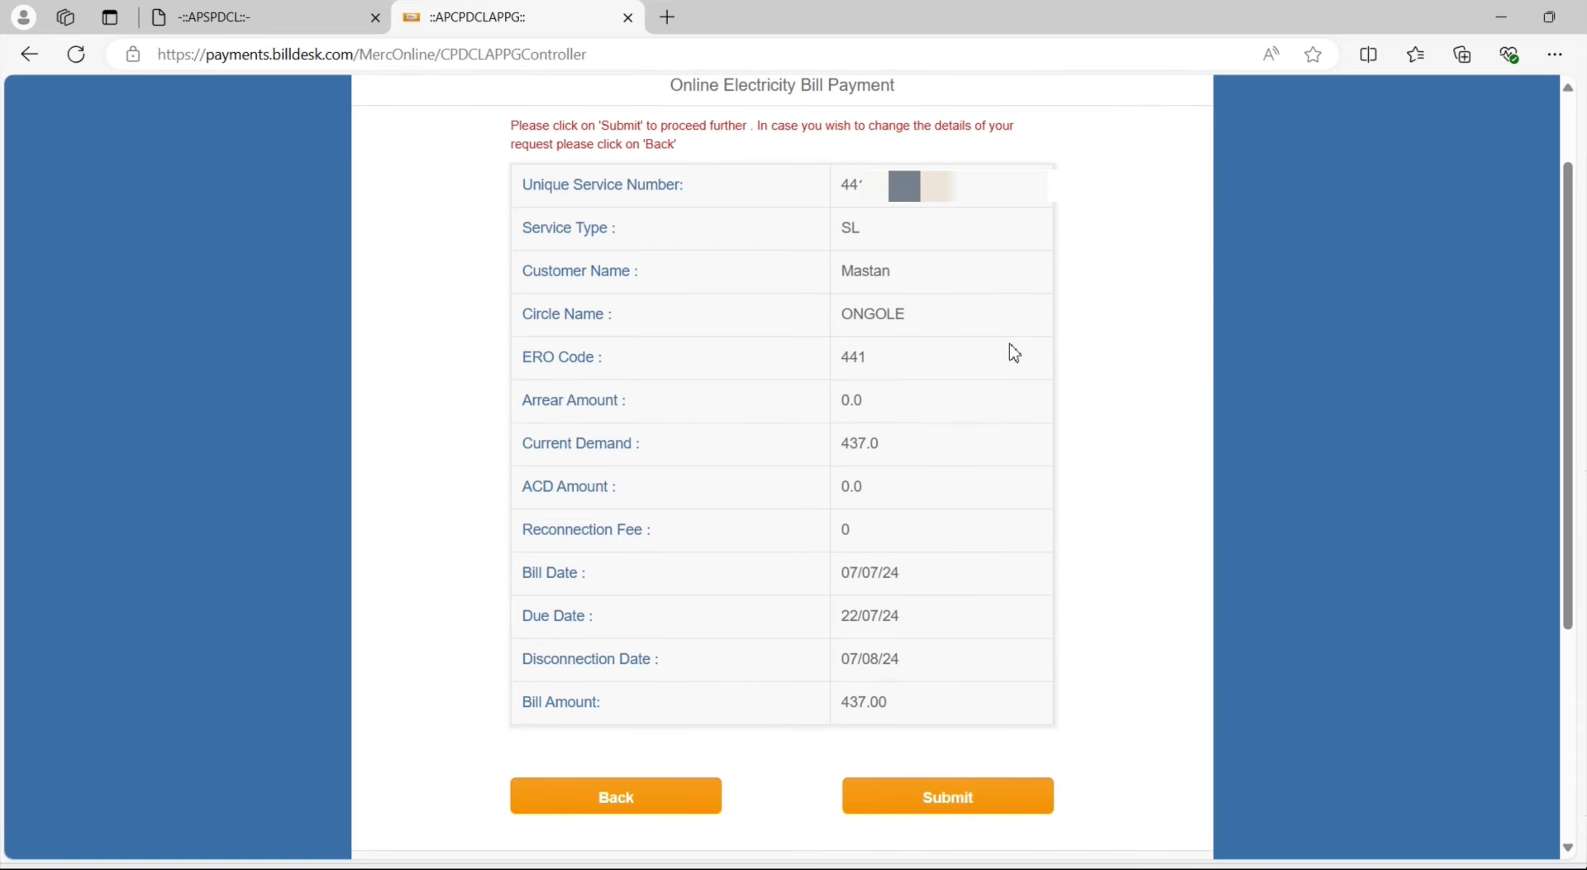
drag(841, 185, 1012, 187)
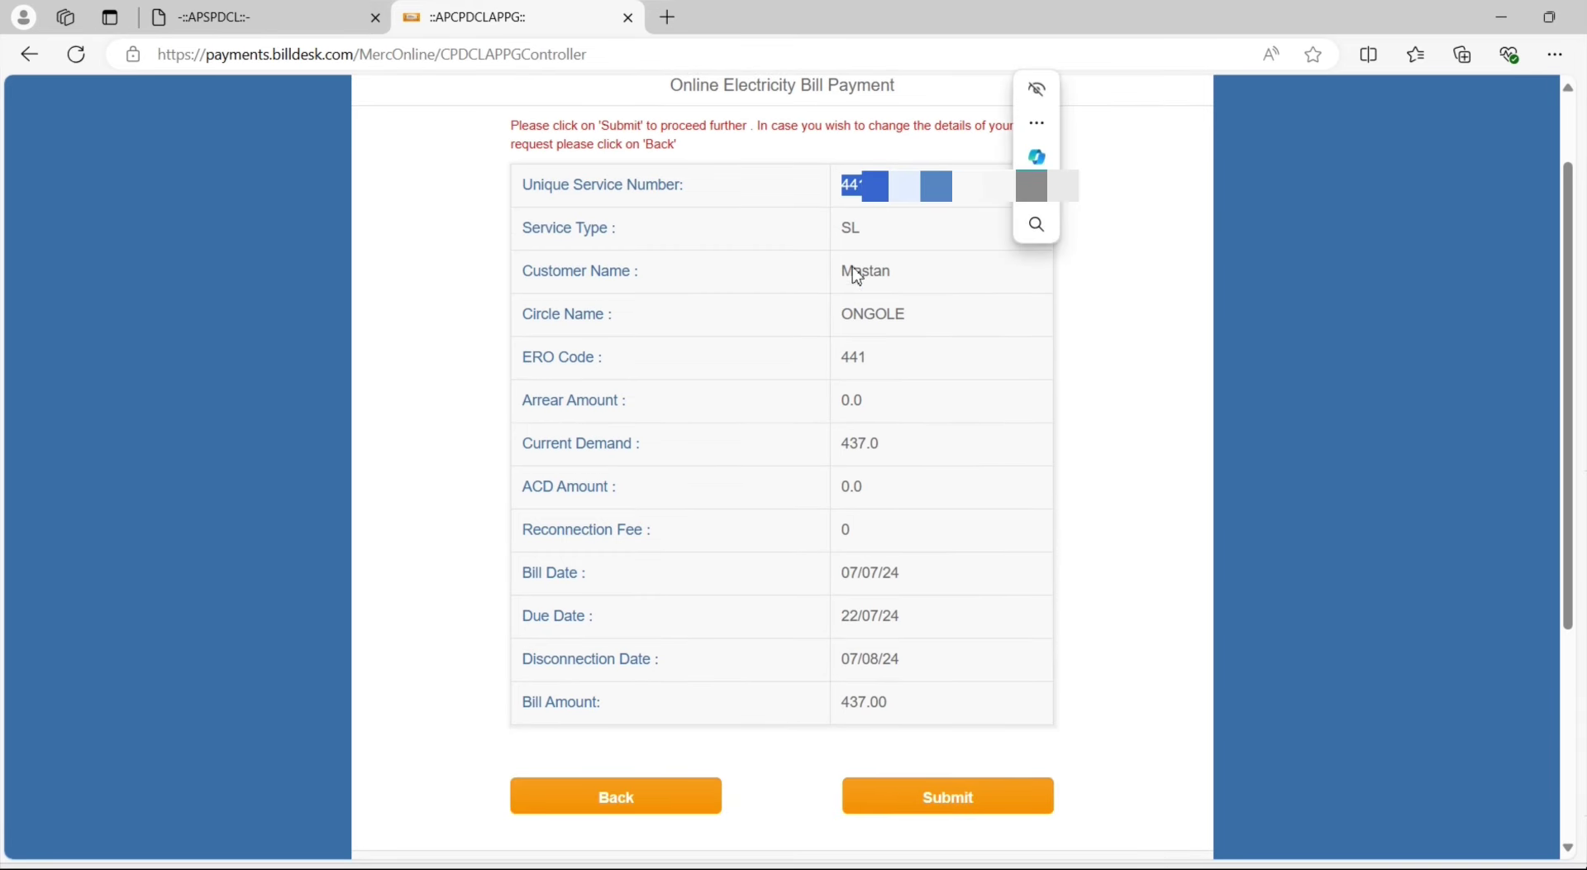
drag(840, 280, 919, 343)
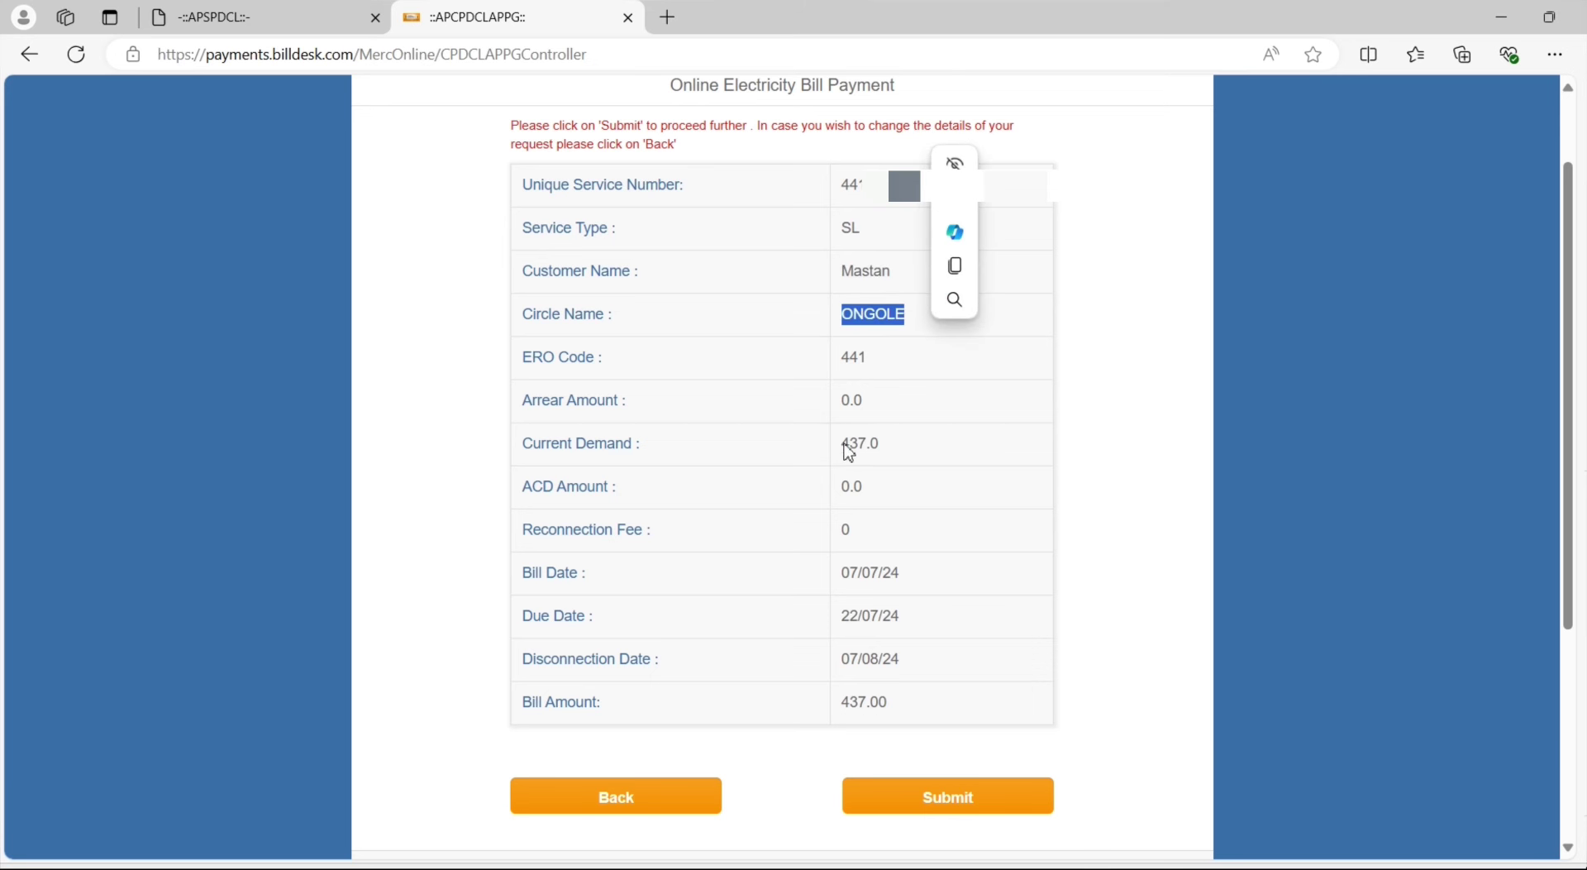
drag(850, 453, 901, 457)
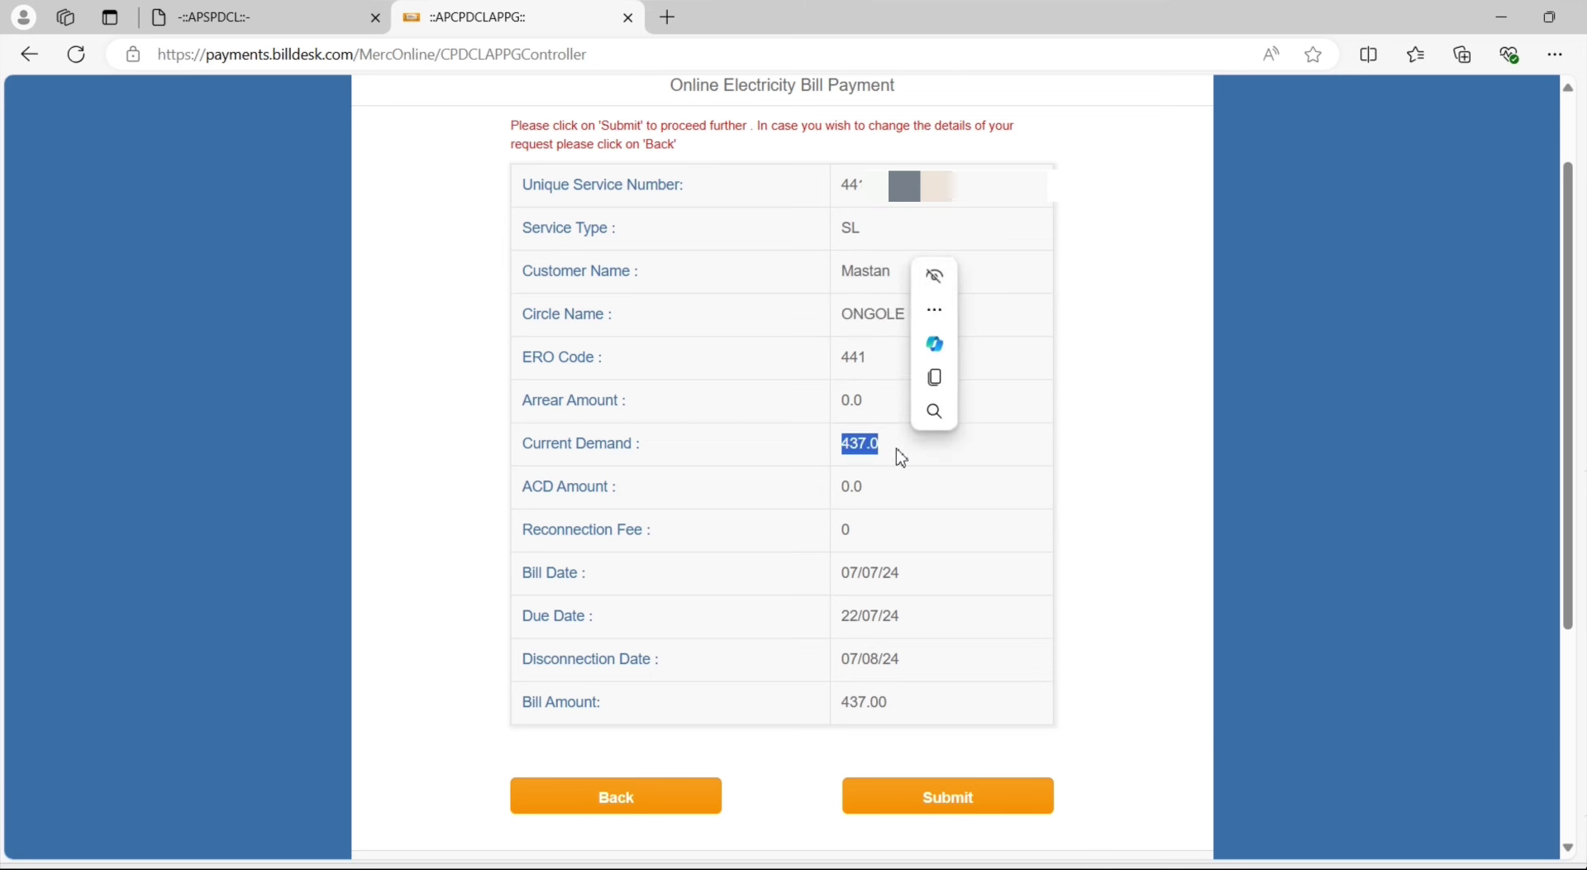
click(845, 458)
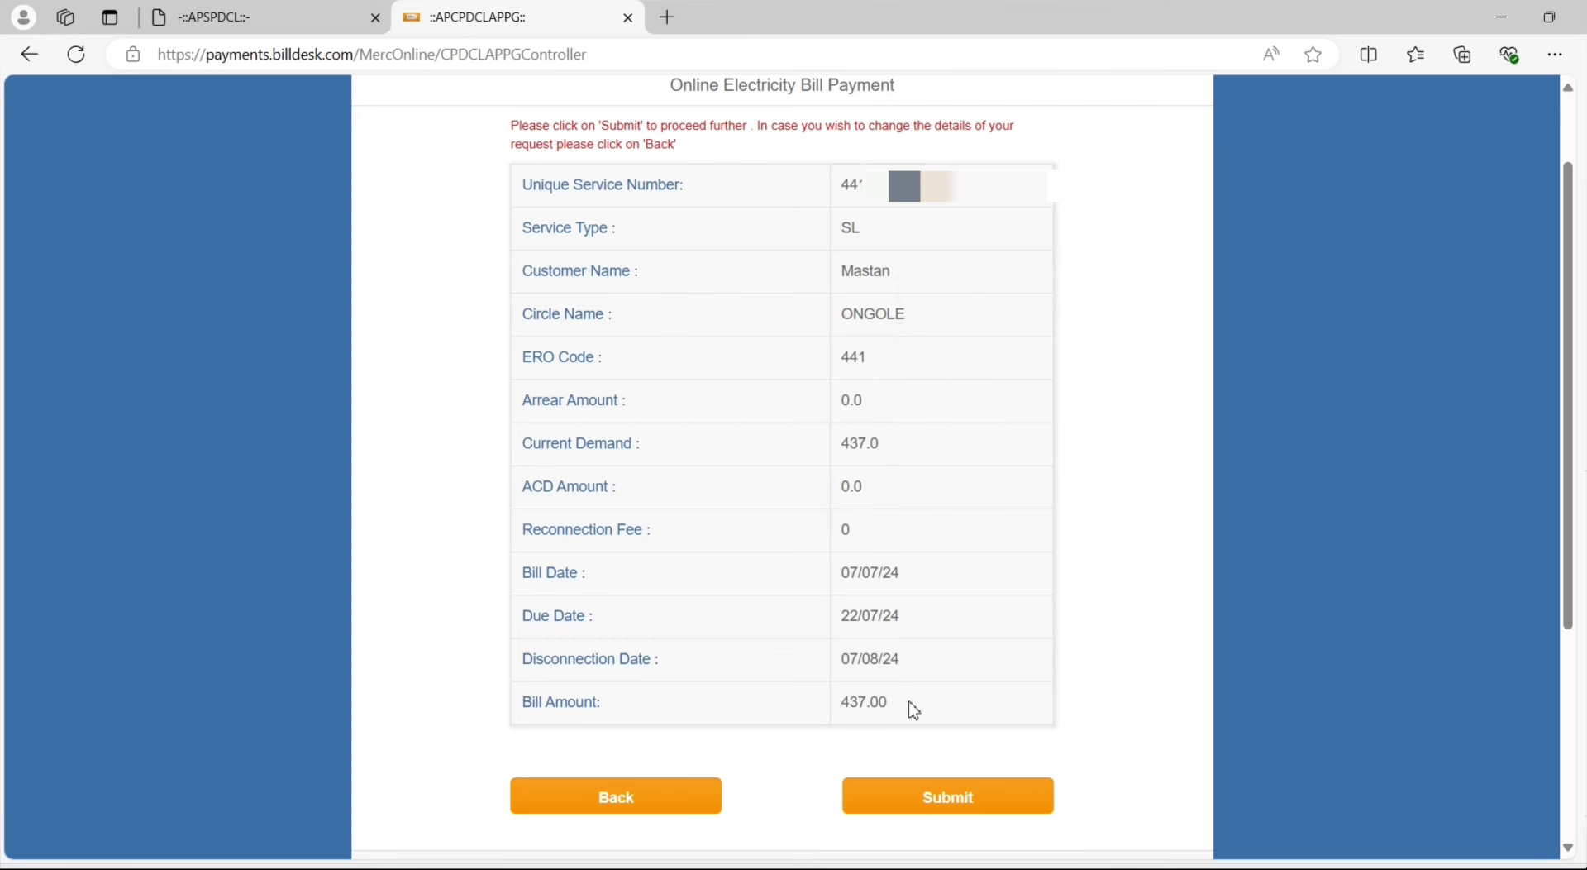
Check the net banking, card, Rupay and UPI transaction fees, then submit the 437.00 bill
scroll(755, 641, down, 4)
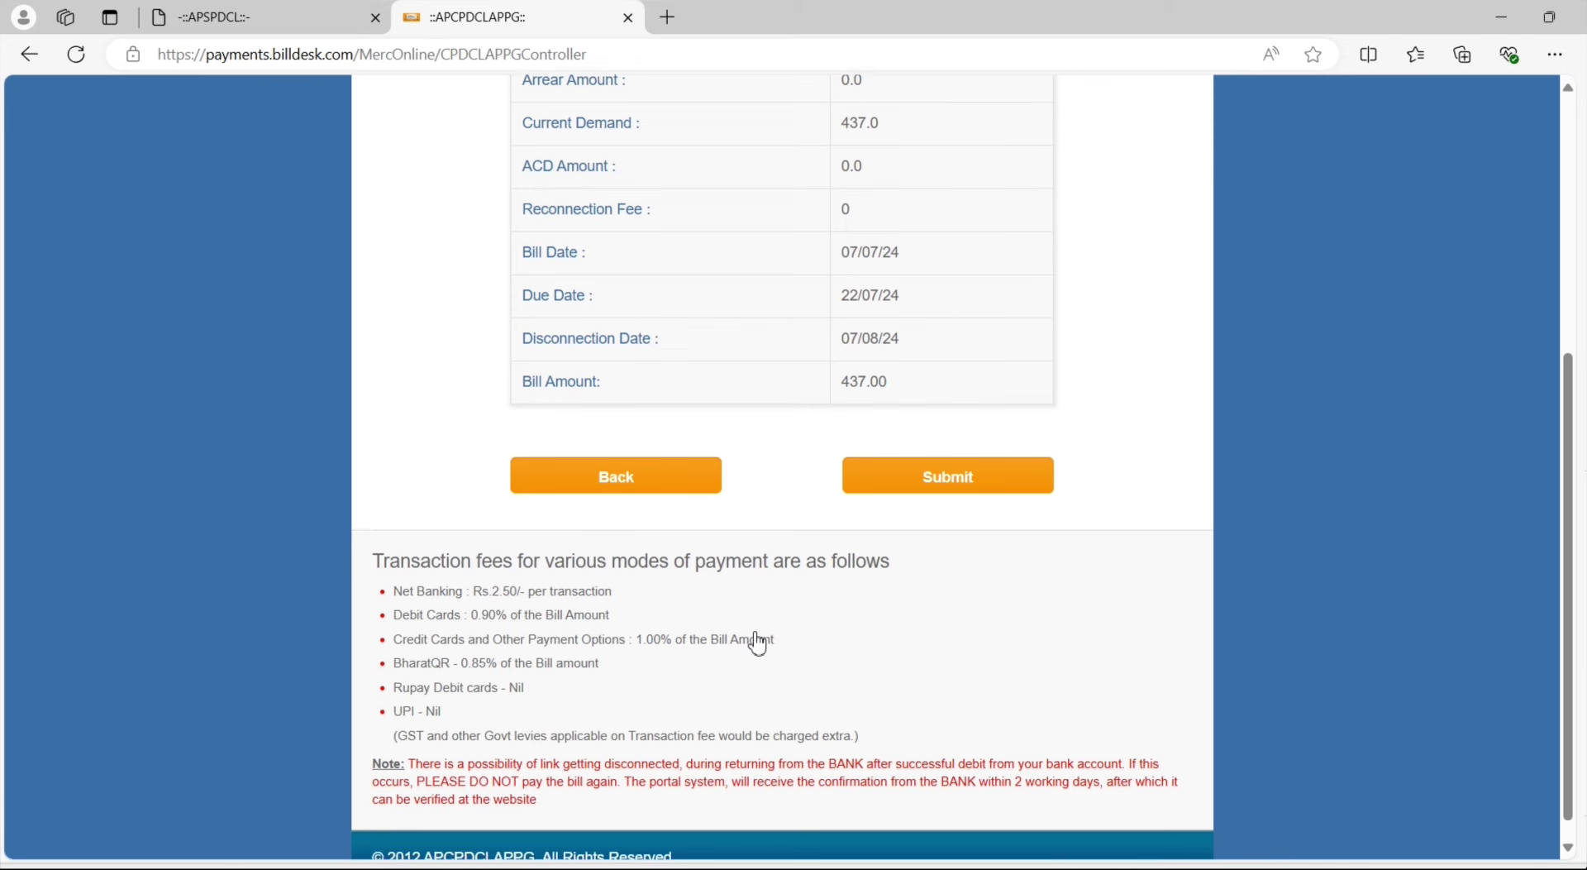
drag(371, 537, 928, 550)
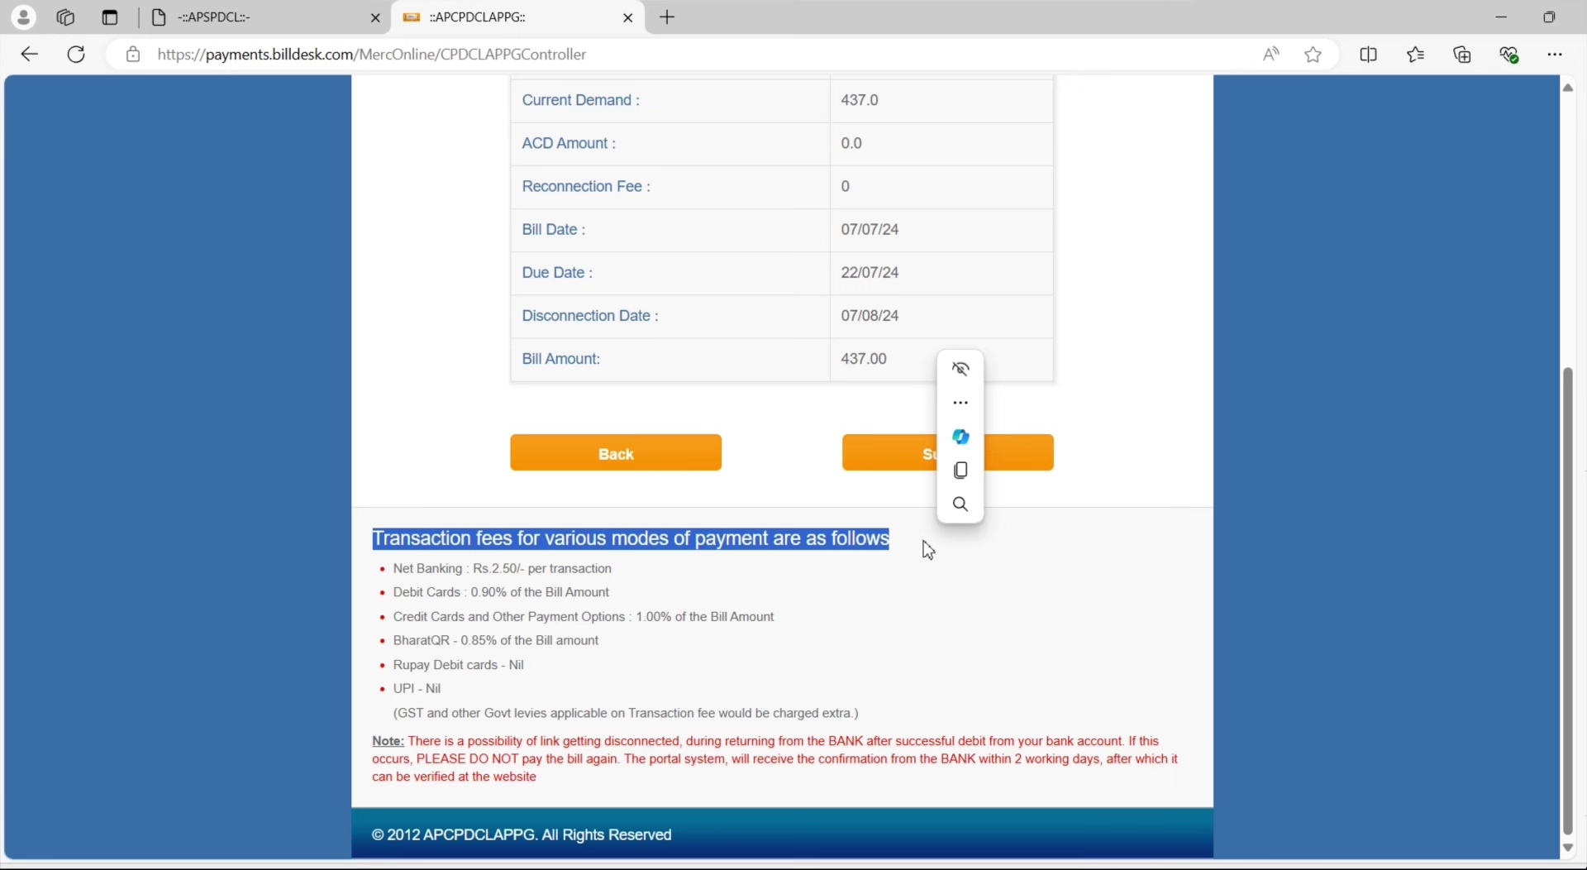
click(709, 616)
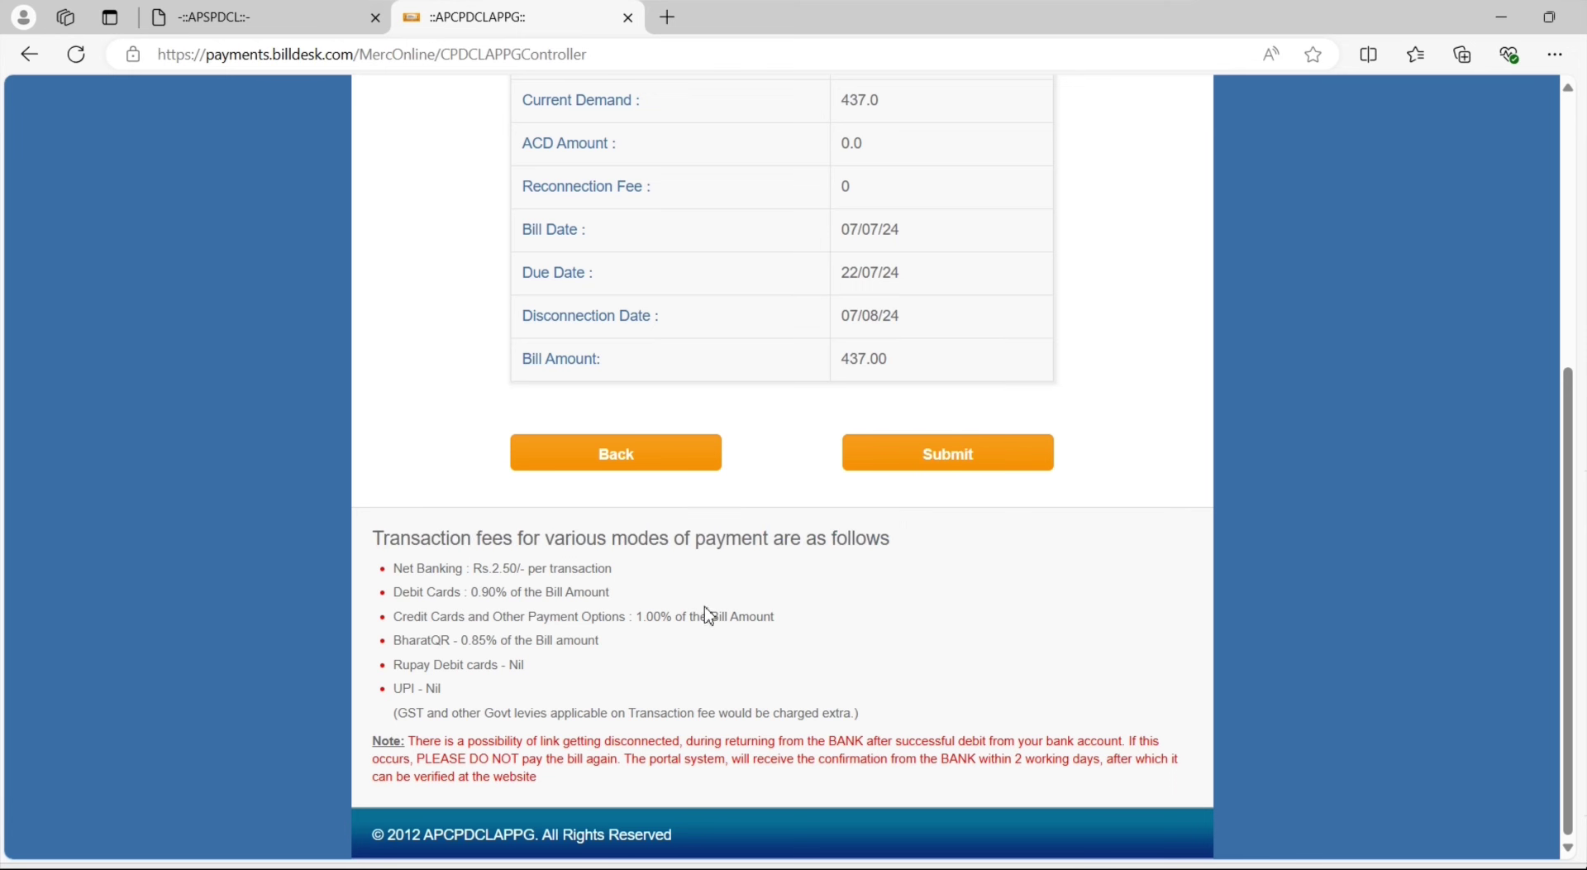
drag(400, 569, 596, 581)
drag(393, 592, 618, 600)
drag(396, 618, 604, 659)
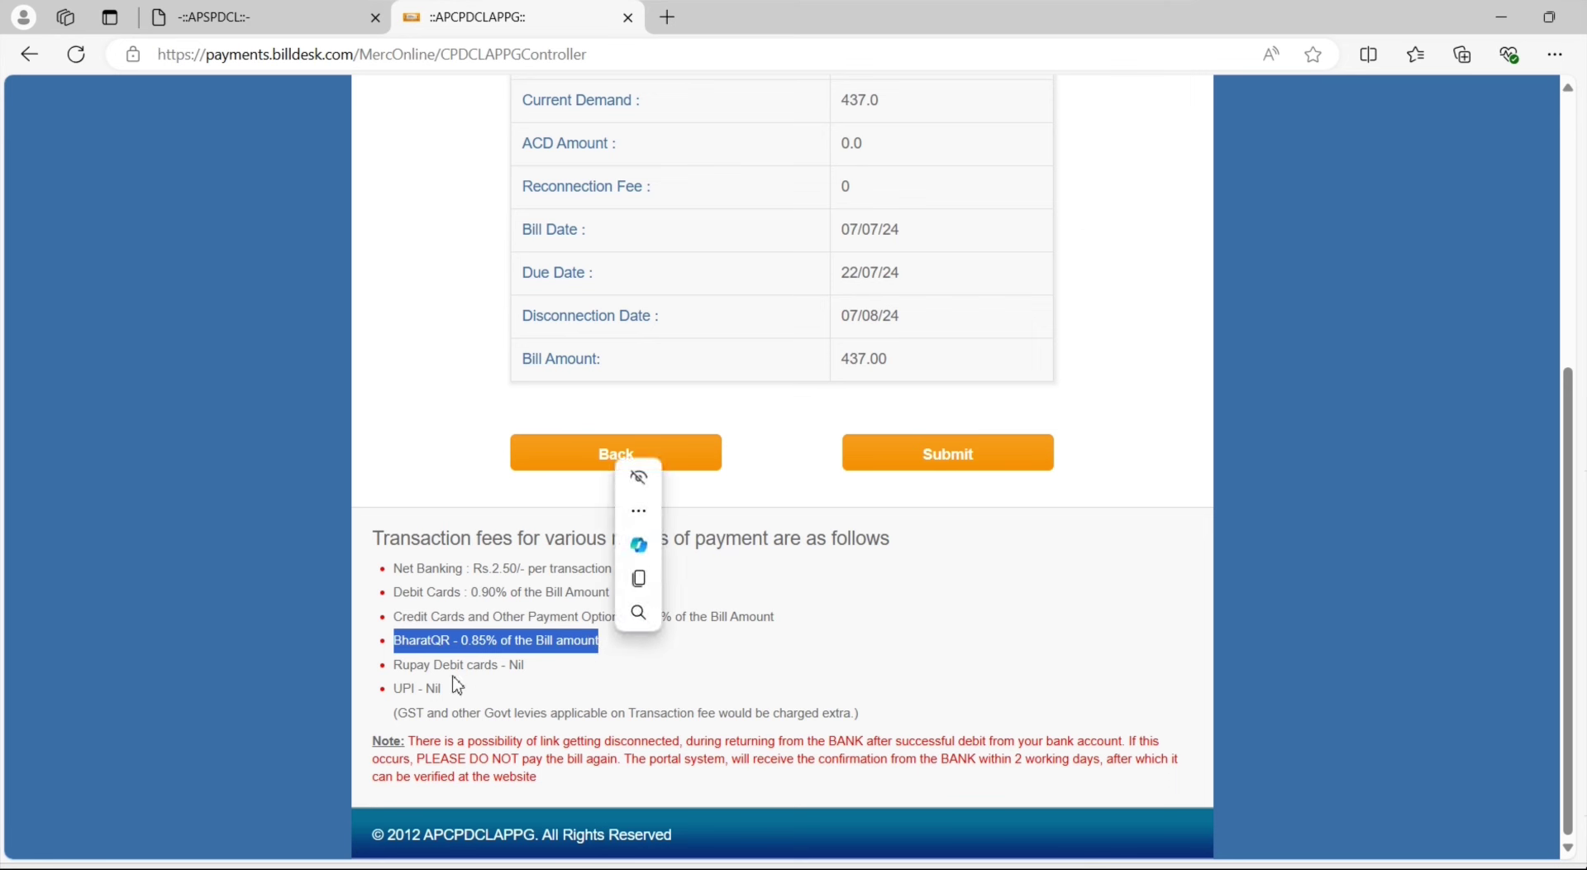
click(409, 670)
drag(398, 671, 450, 688)
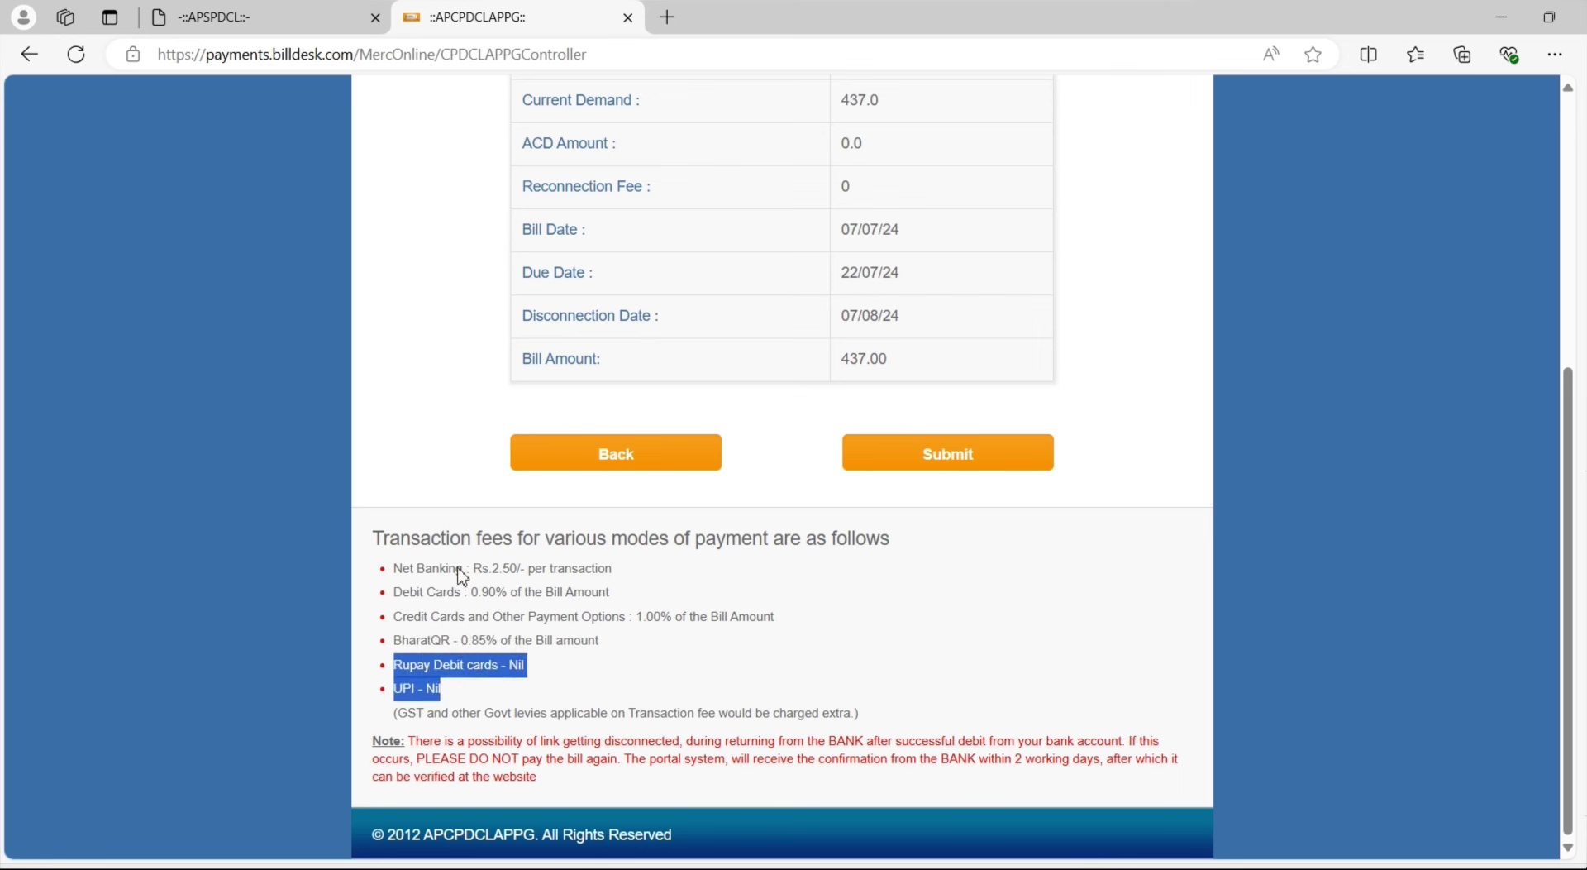
click(963, 459)
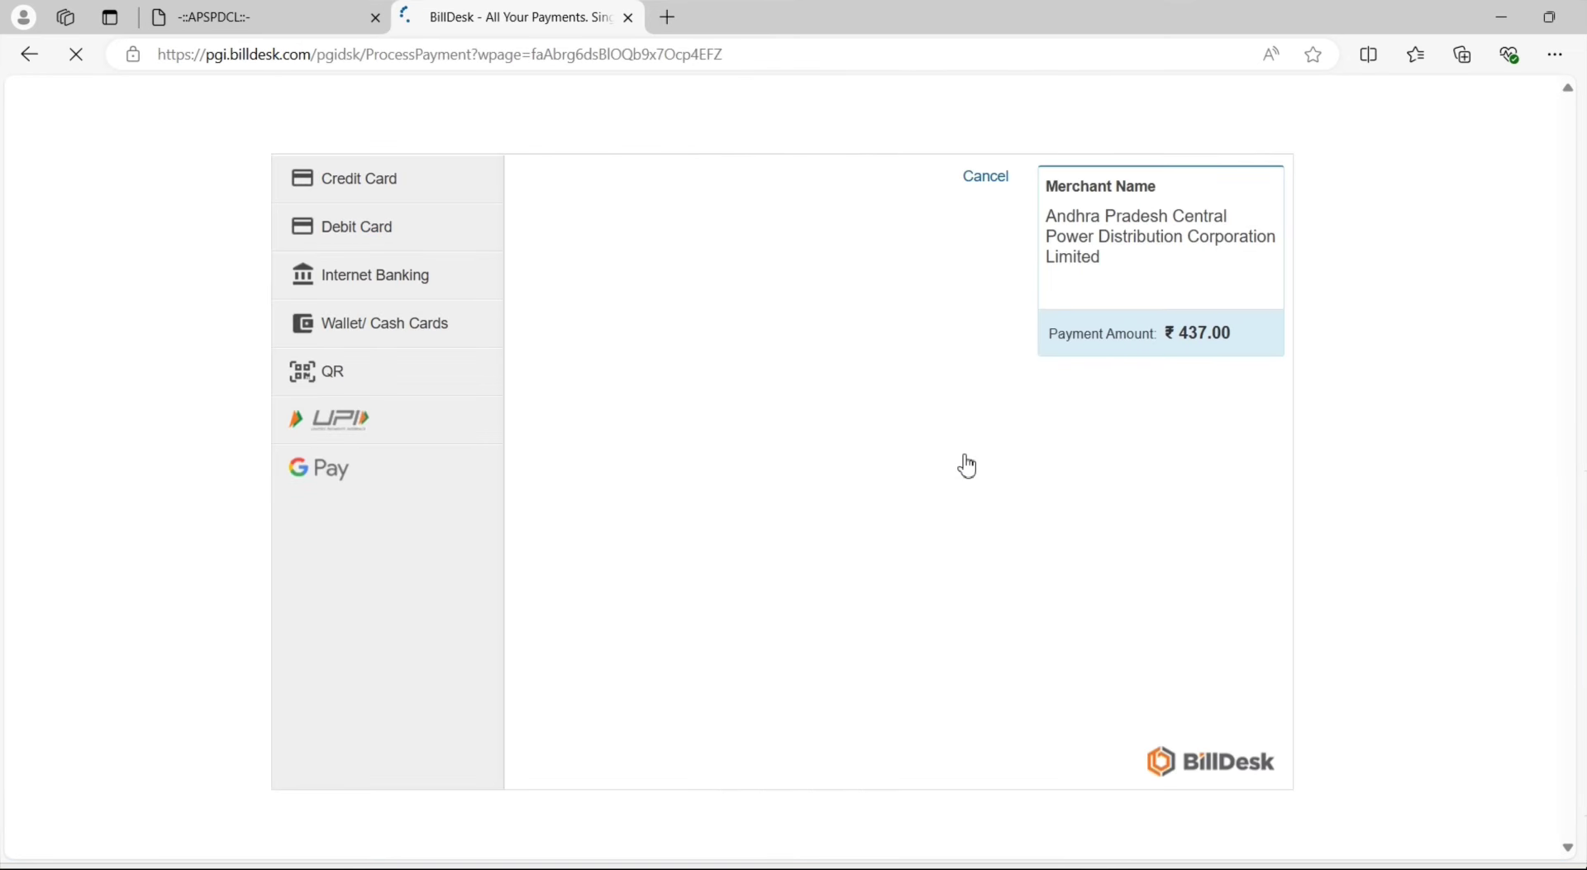
Compare the Debit Card, Internet Banking, Wallet, QR and UPI options, then choose Credit Card
drag(1167, 334, 1230, 336)
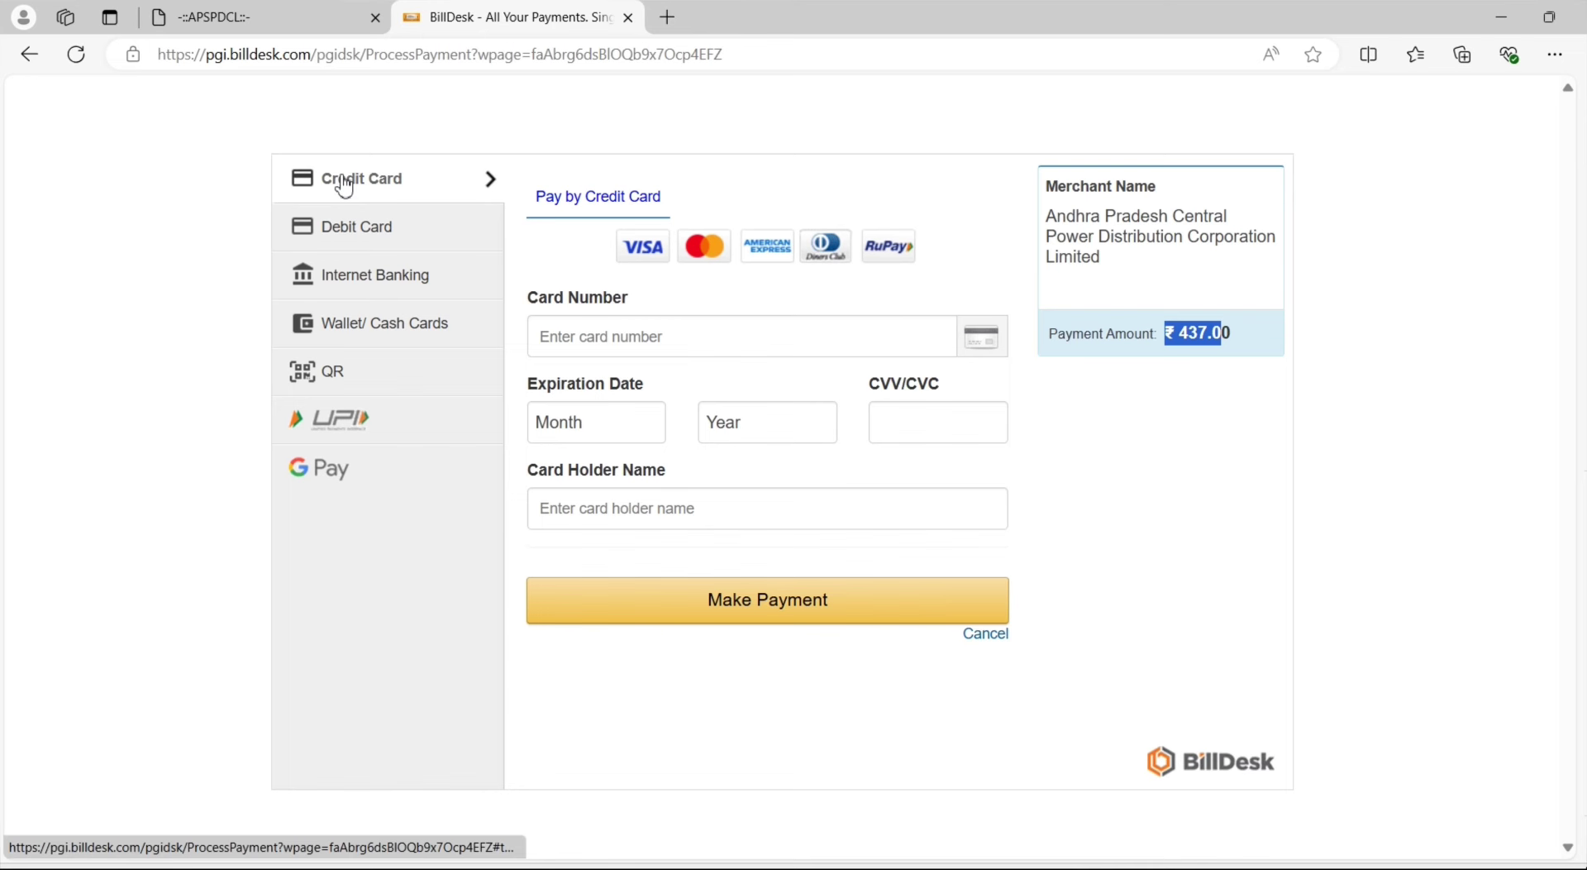
click(376, 225)
click(382, 270)
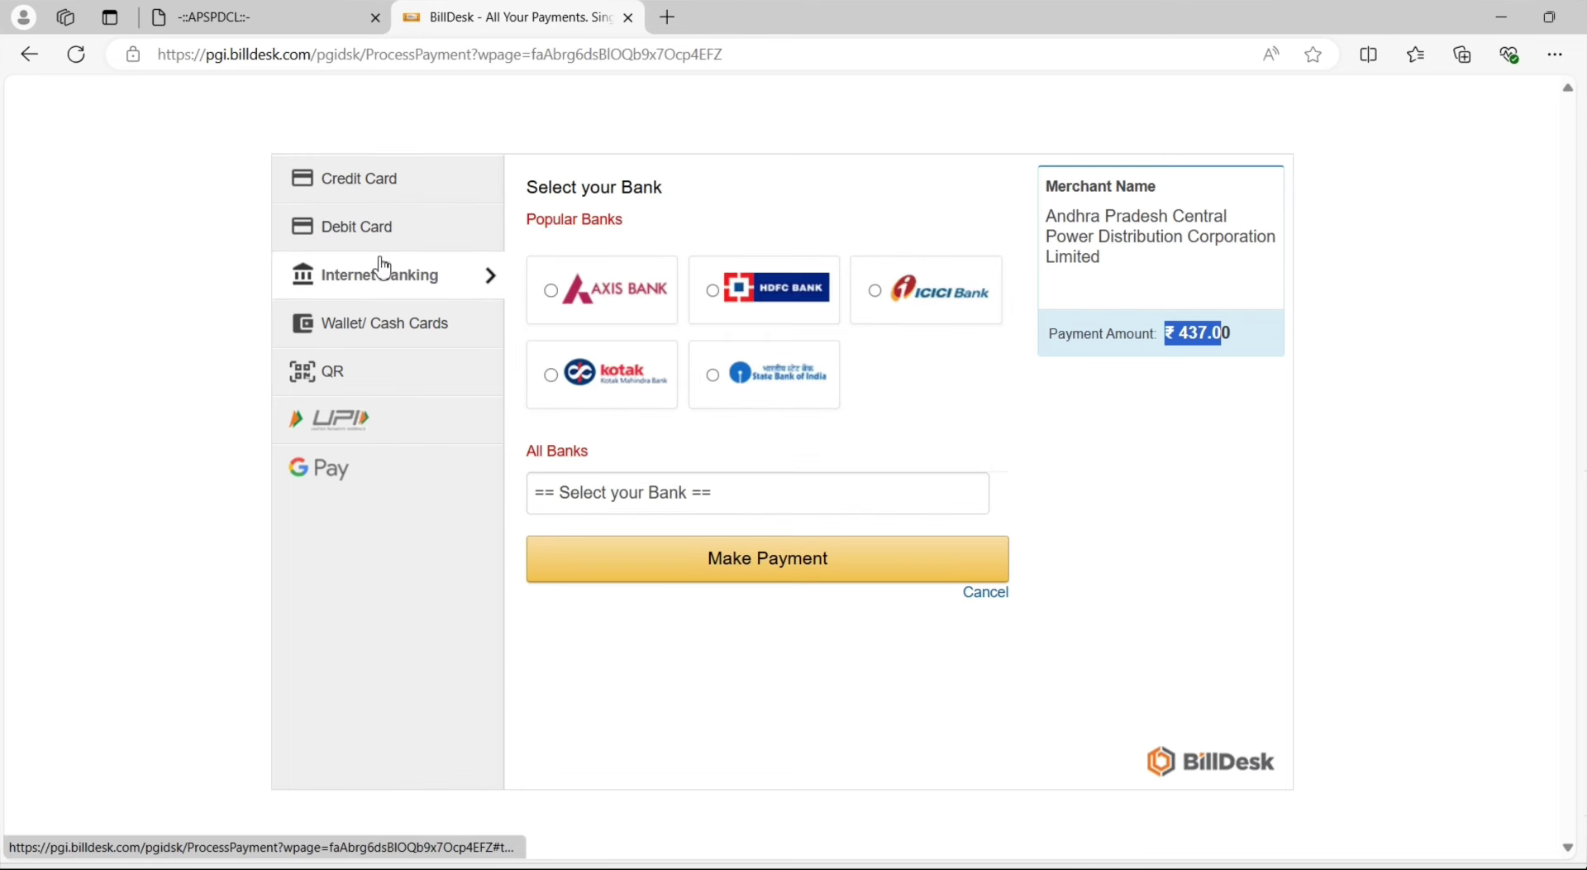
click(386, 318)
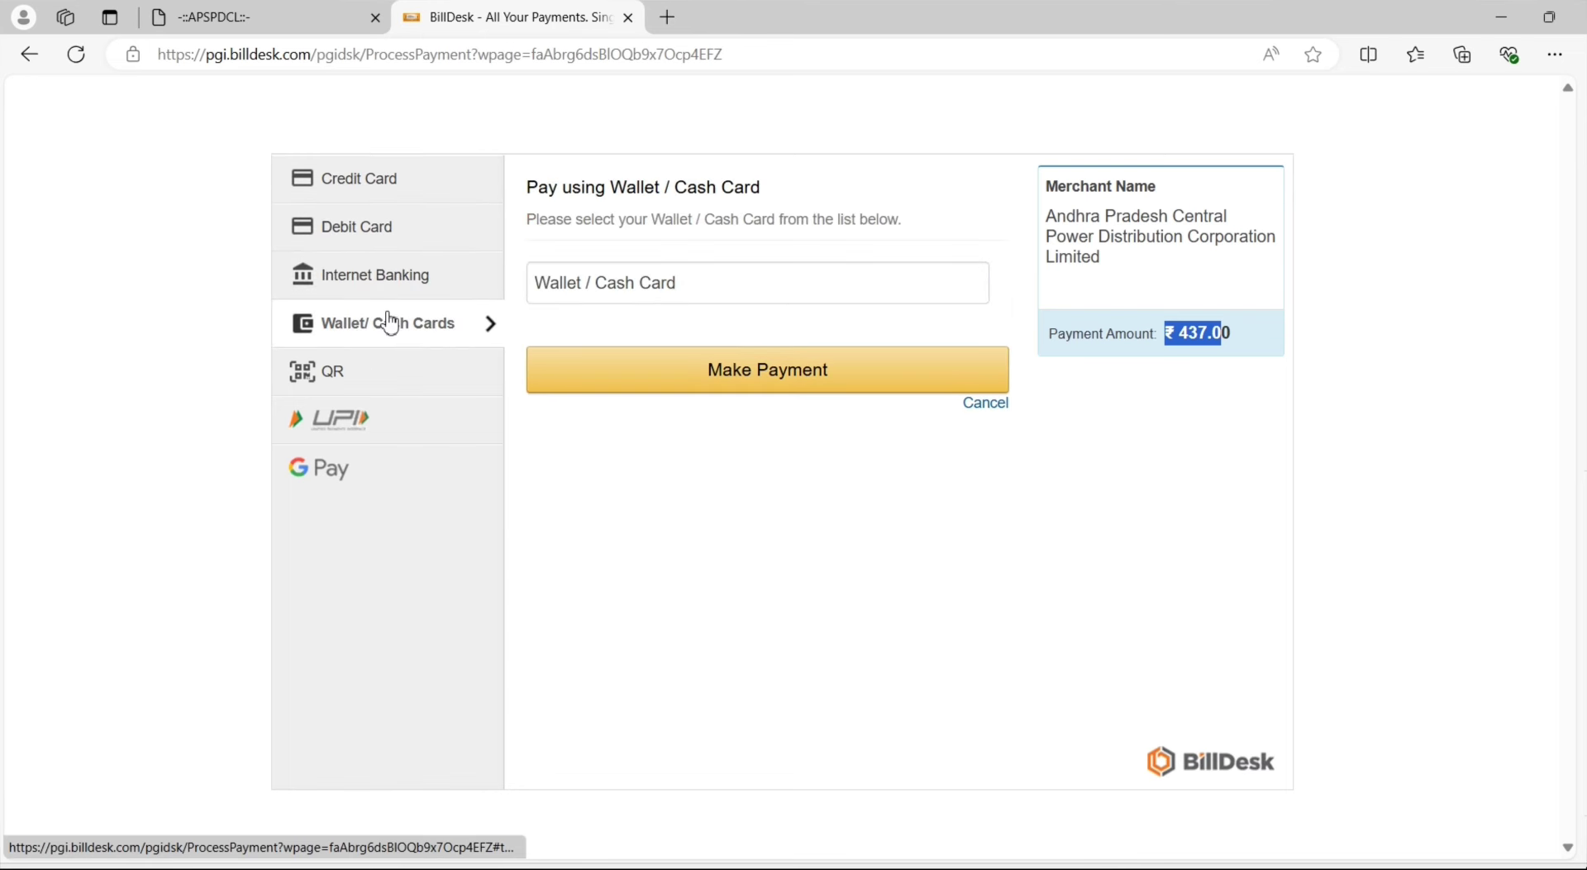
click(380, 371)
click(384, 428)
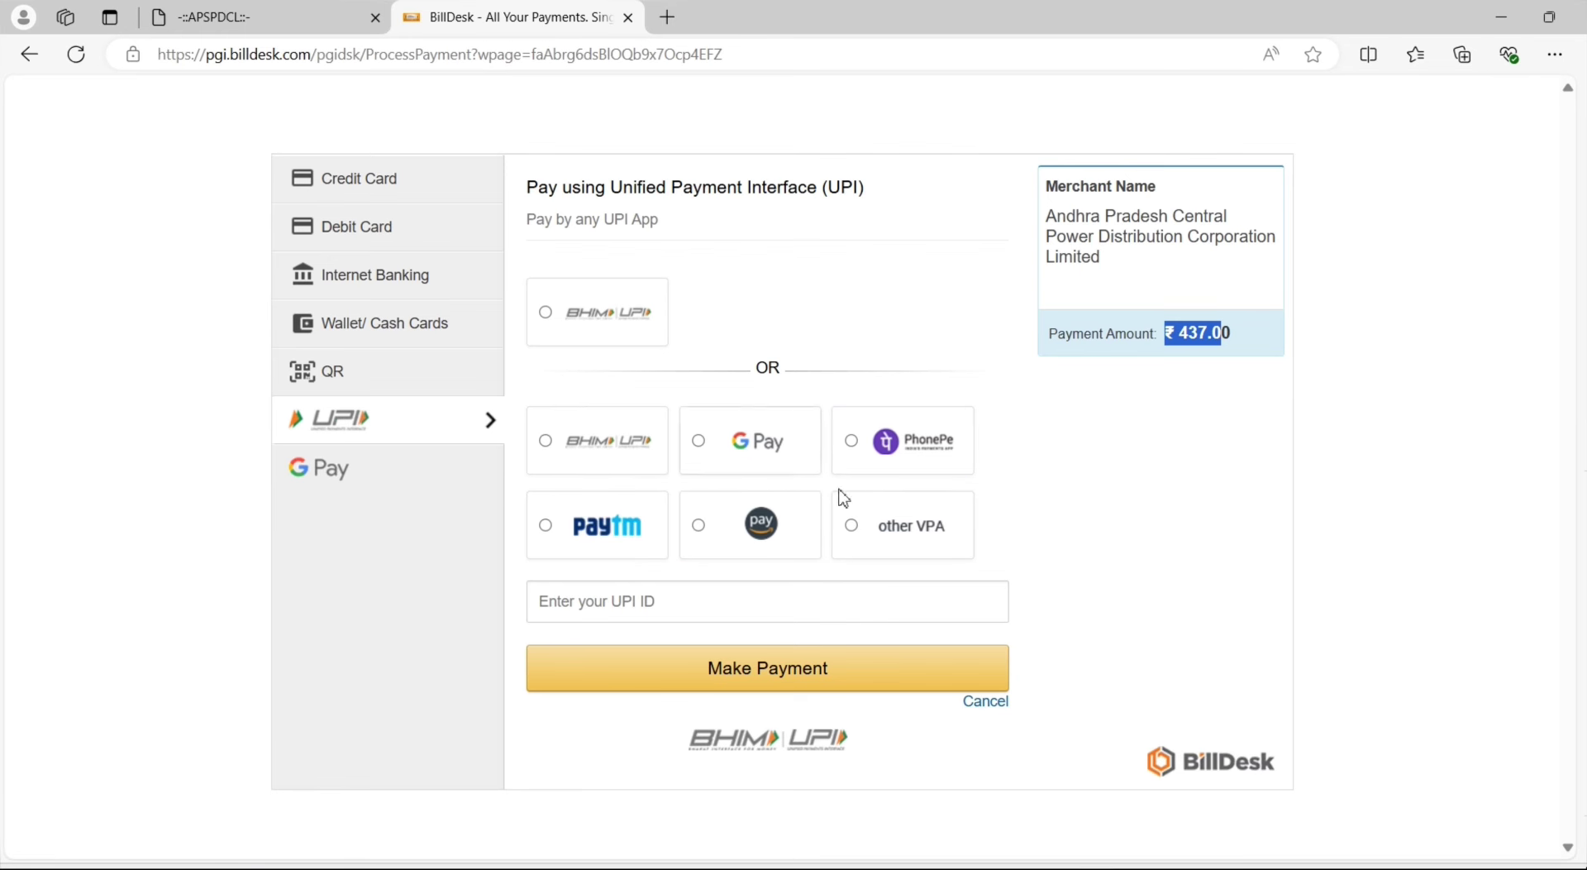
click(418, 179)
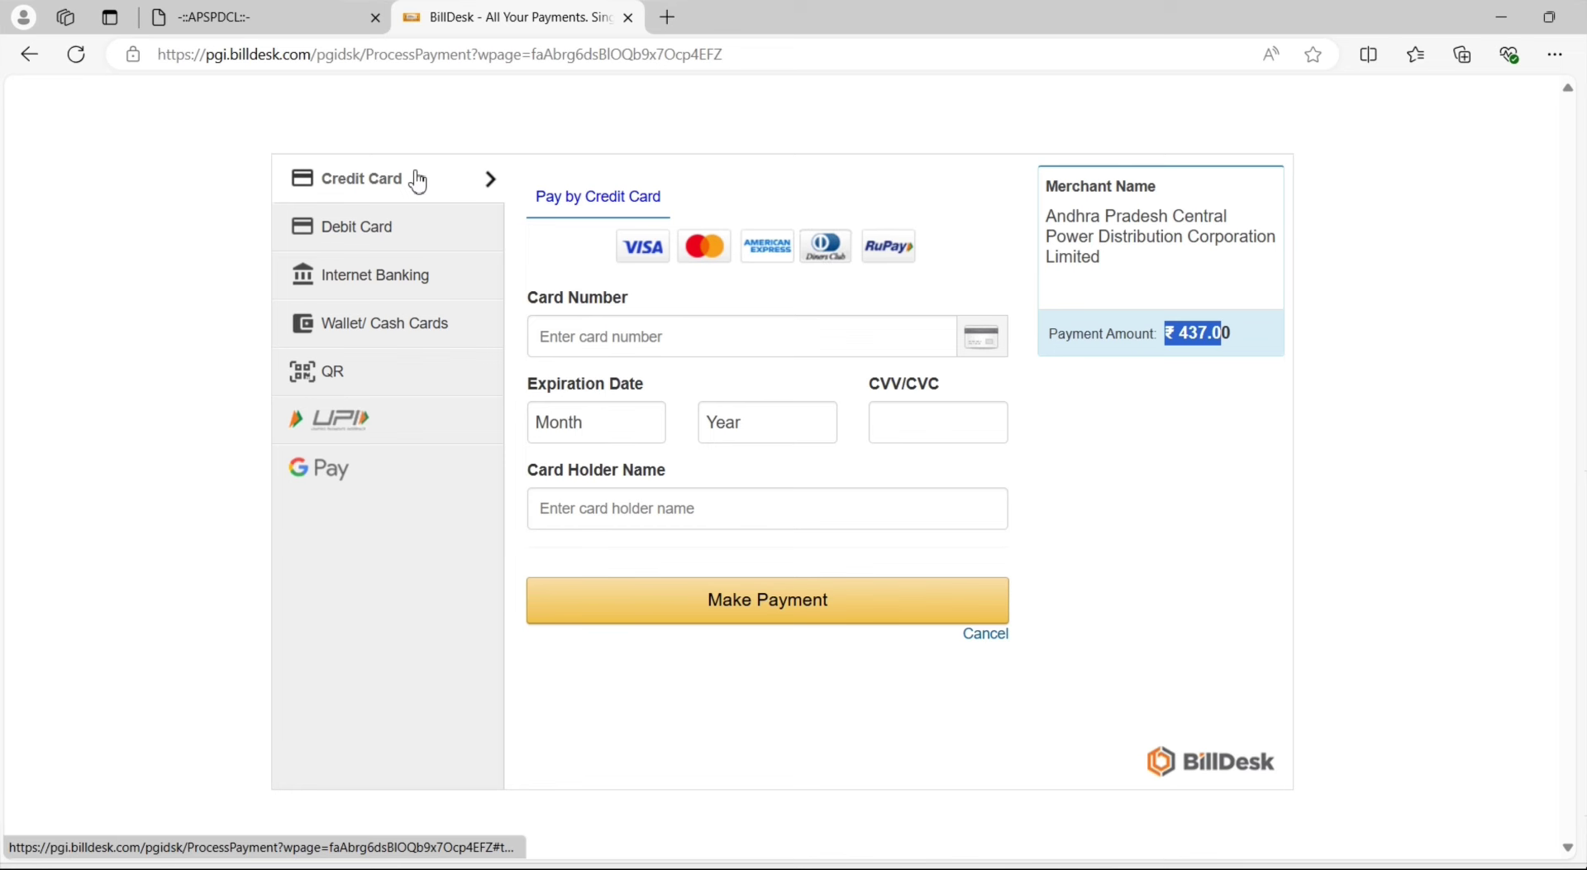
Enter the card number and set the expiry to 04 (Apr) 2027
click(740, 335)
text(4400)
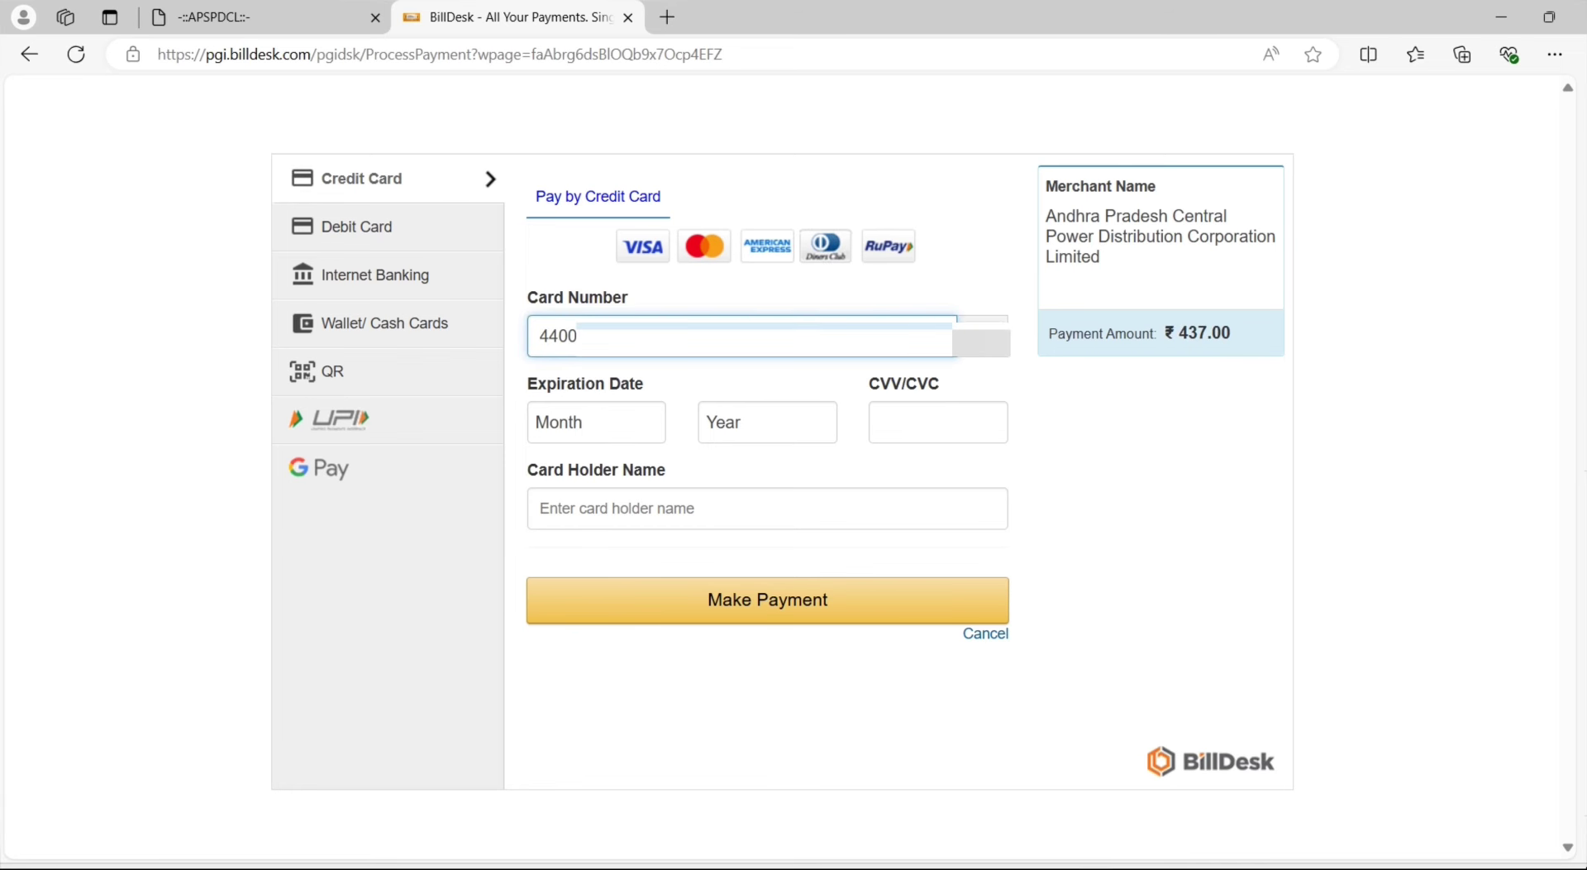
click(623, 421)
text(04 (Apr)
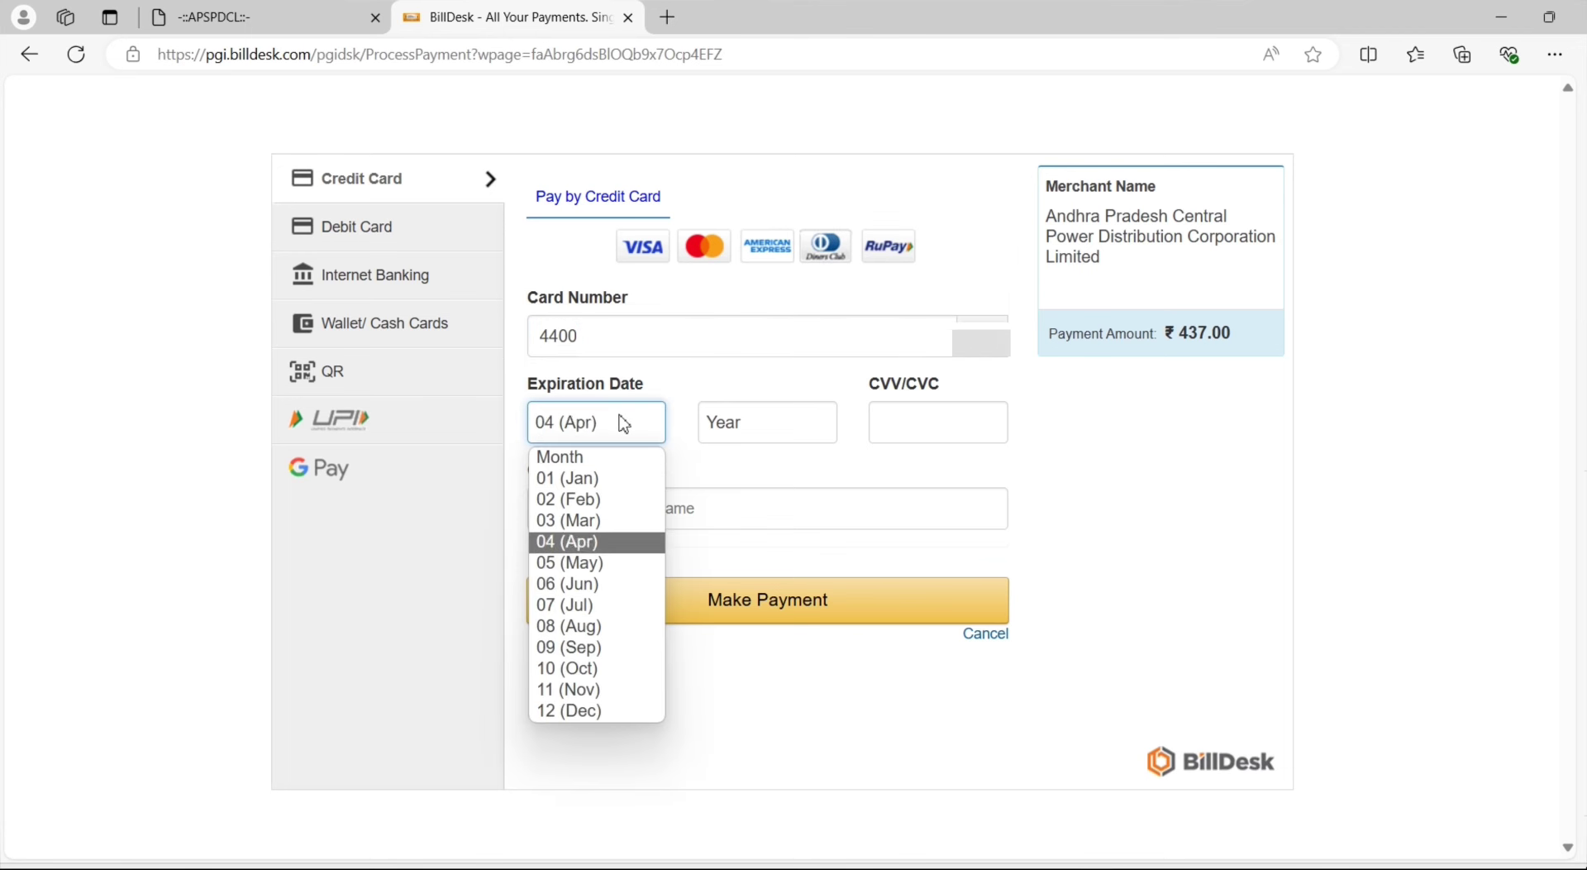
click(734, 428)
text(2024)
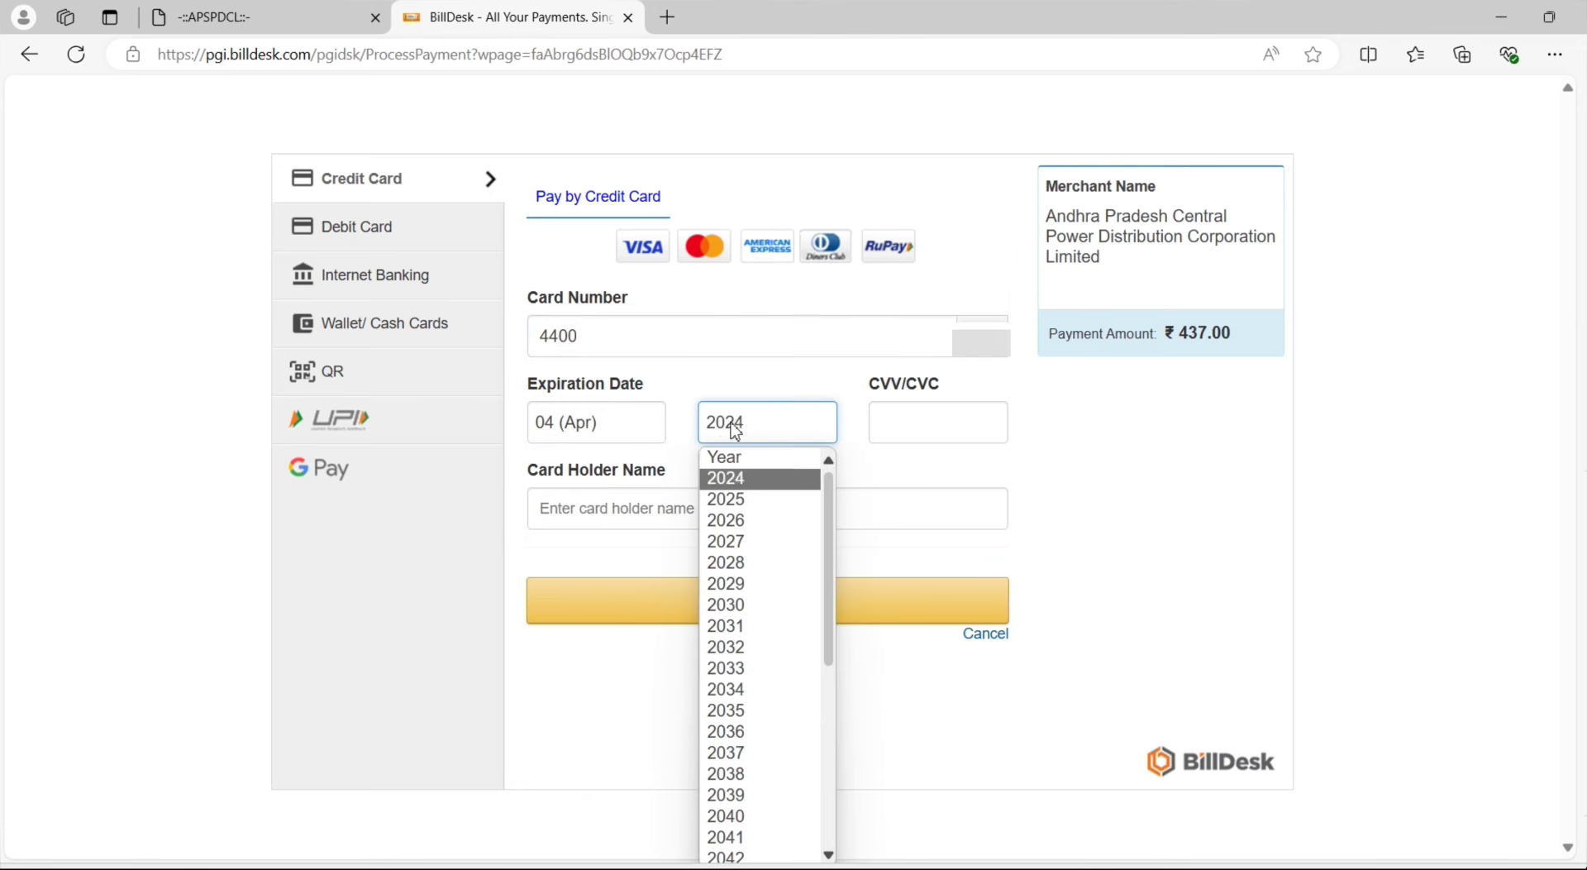
click(741, 541)
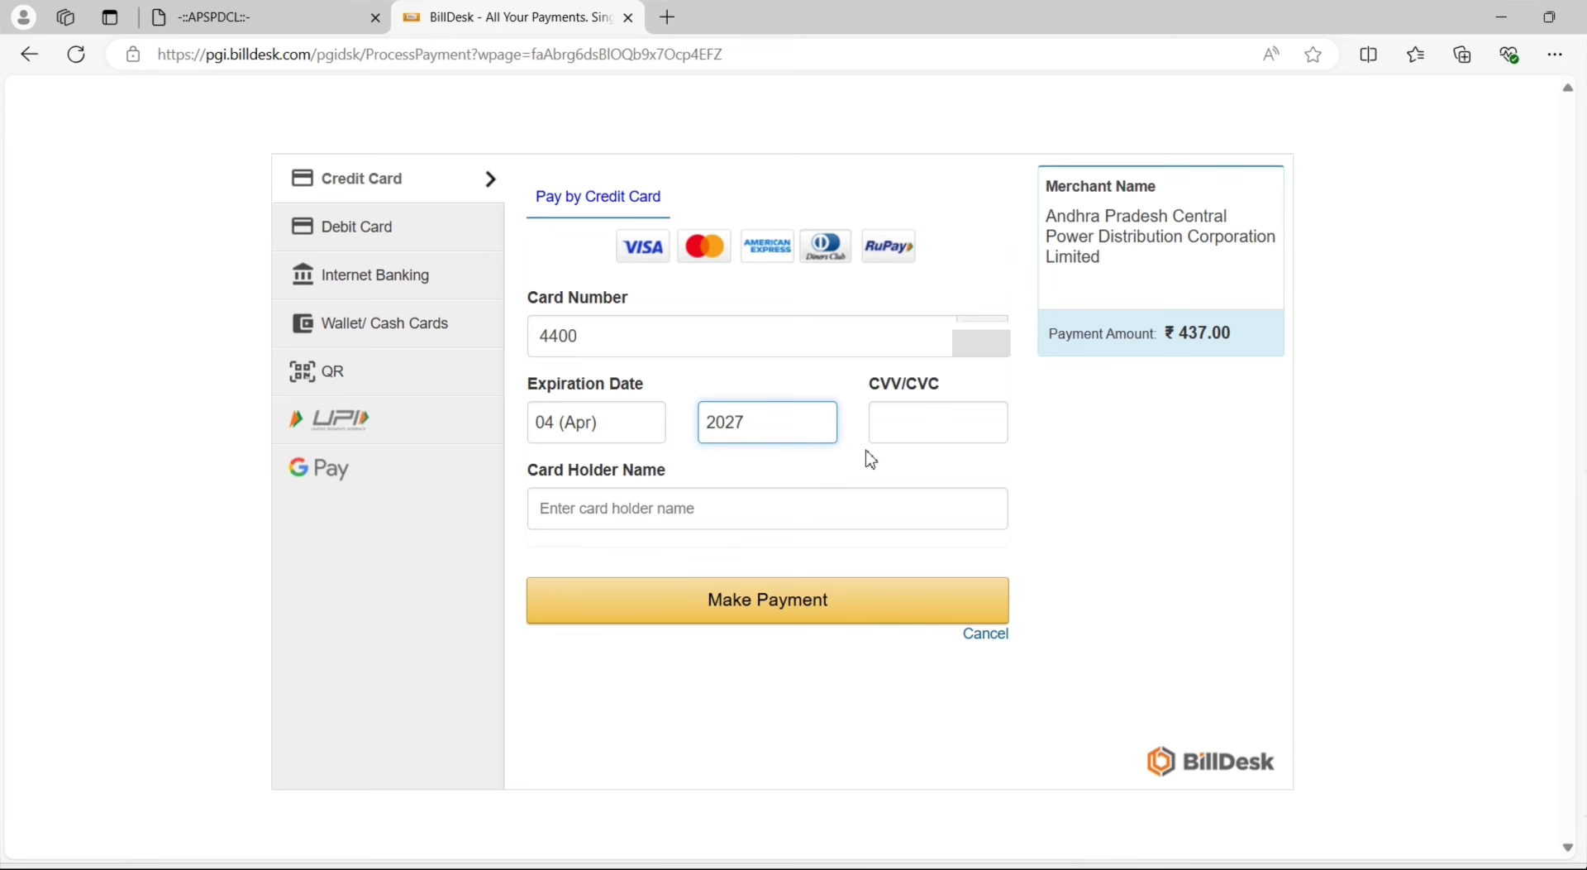
Add the CVV and card holder's name, submit, and accept the Rs. 441.37 total
click(908, 422)
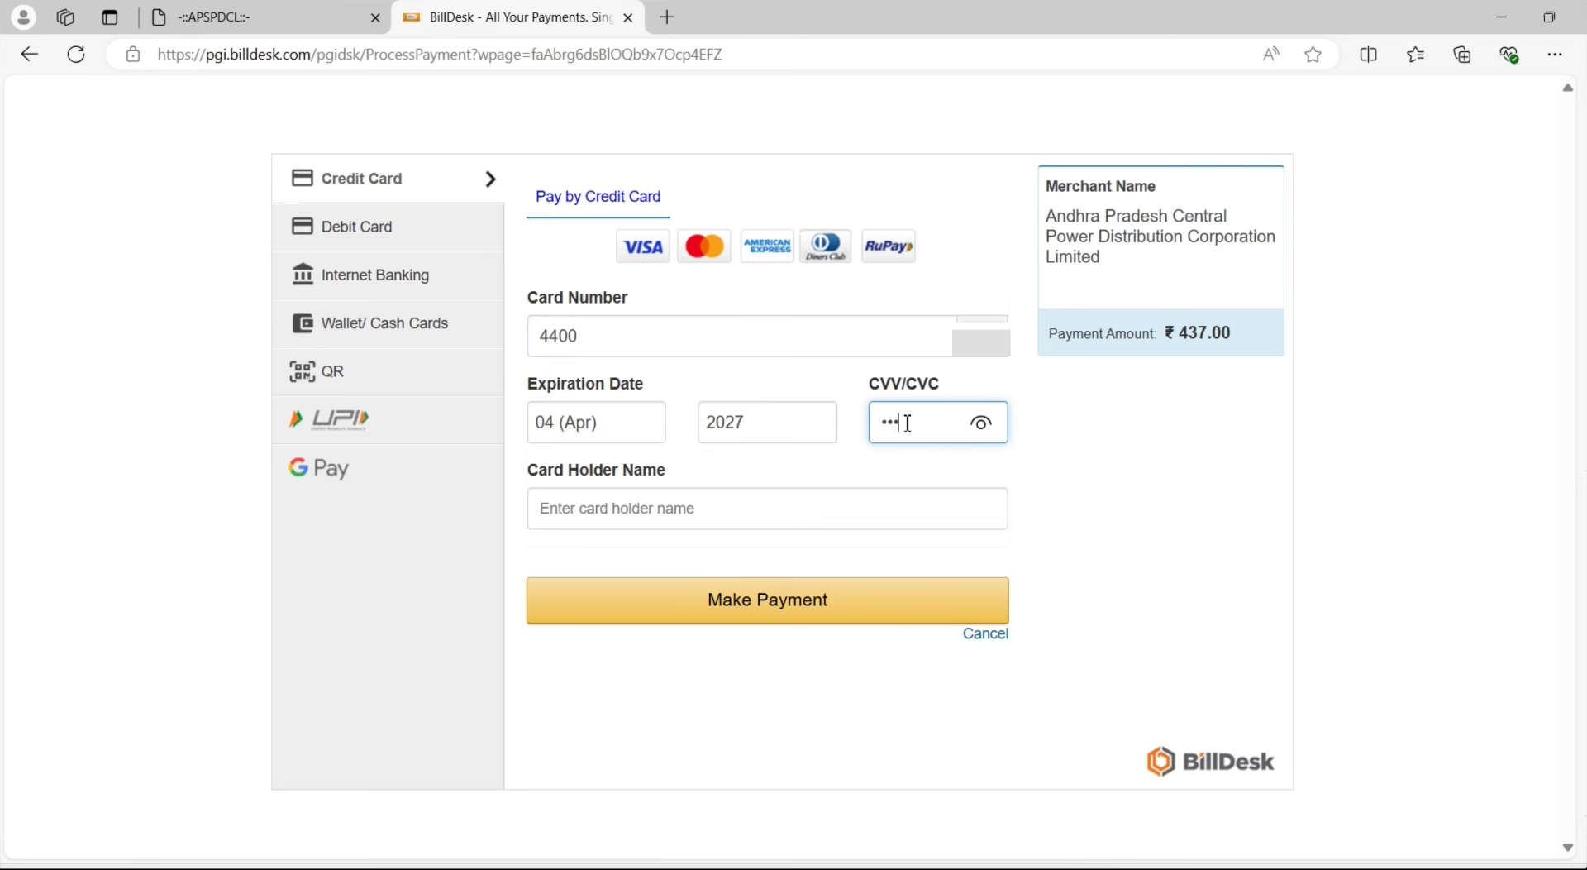
click(704, 518)
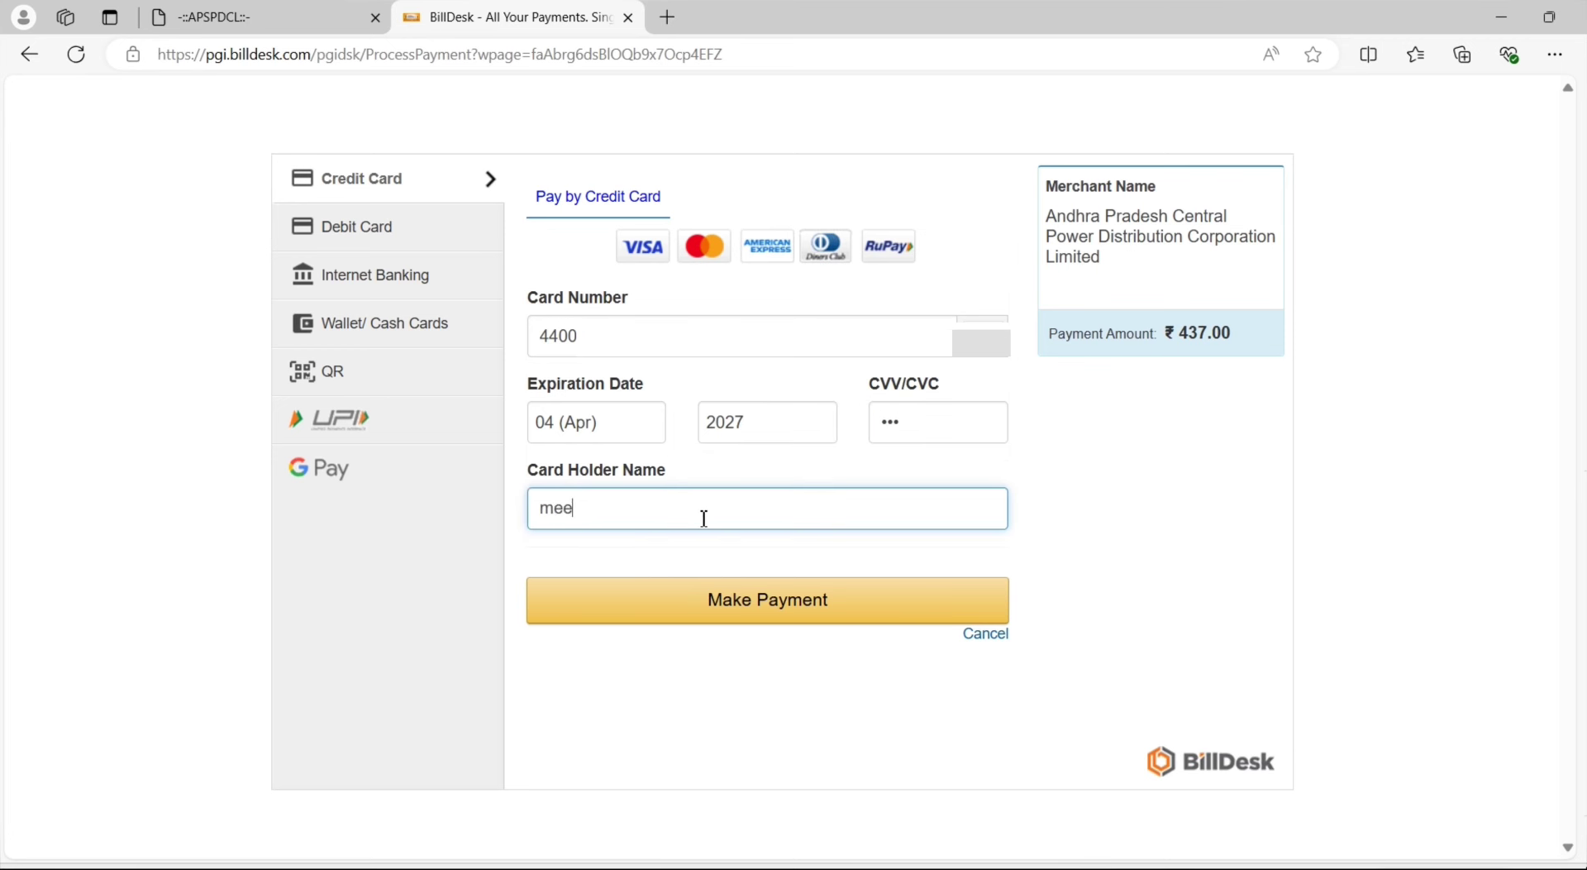
click(763, 609)
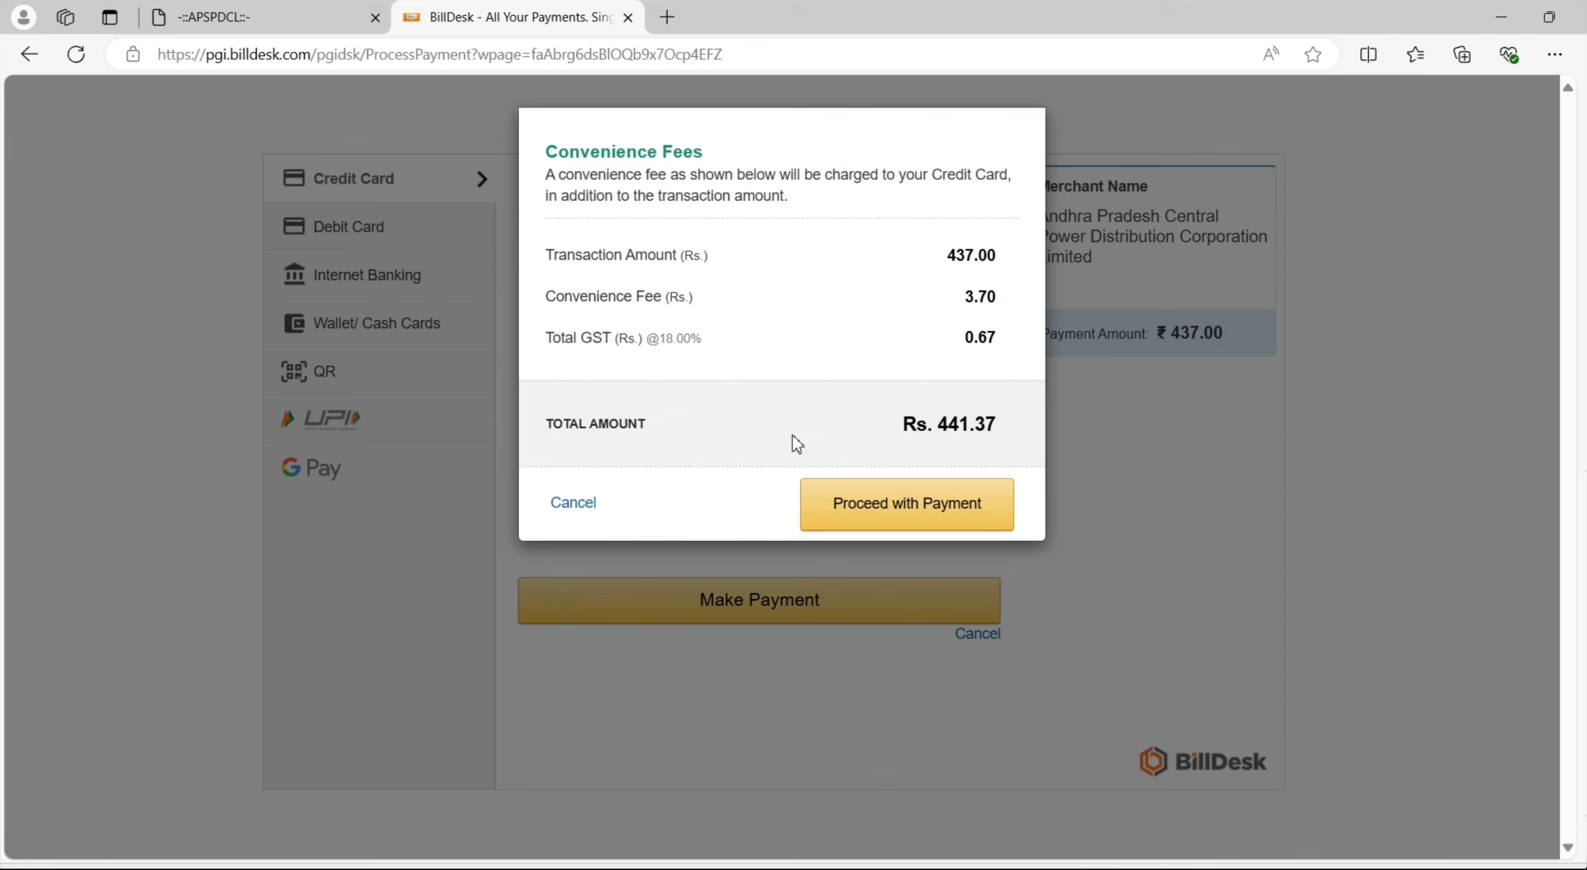
click(884, 517)
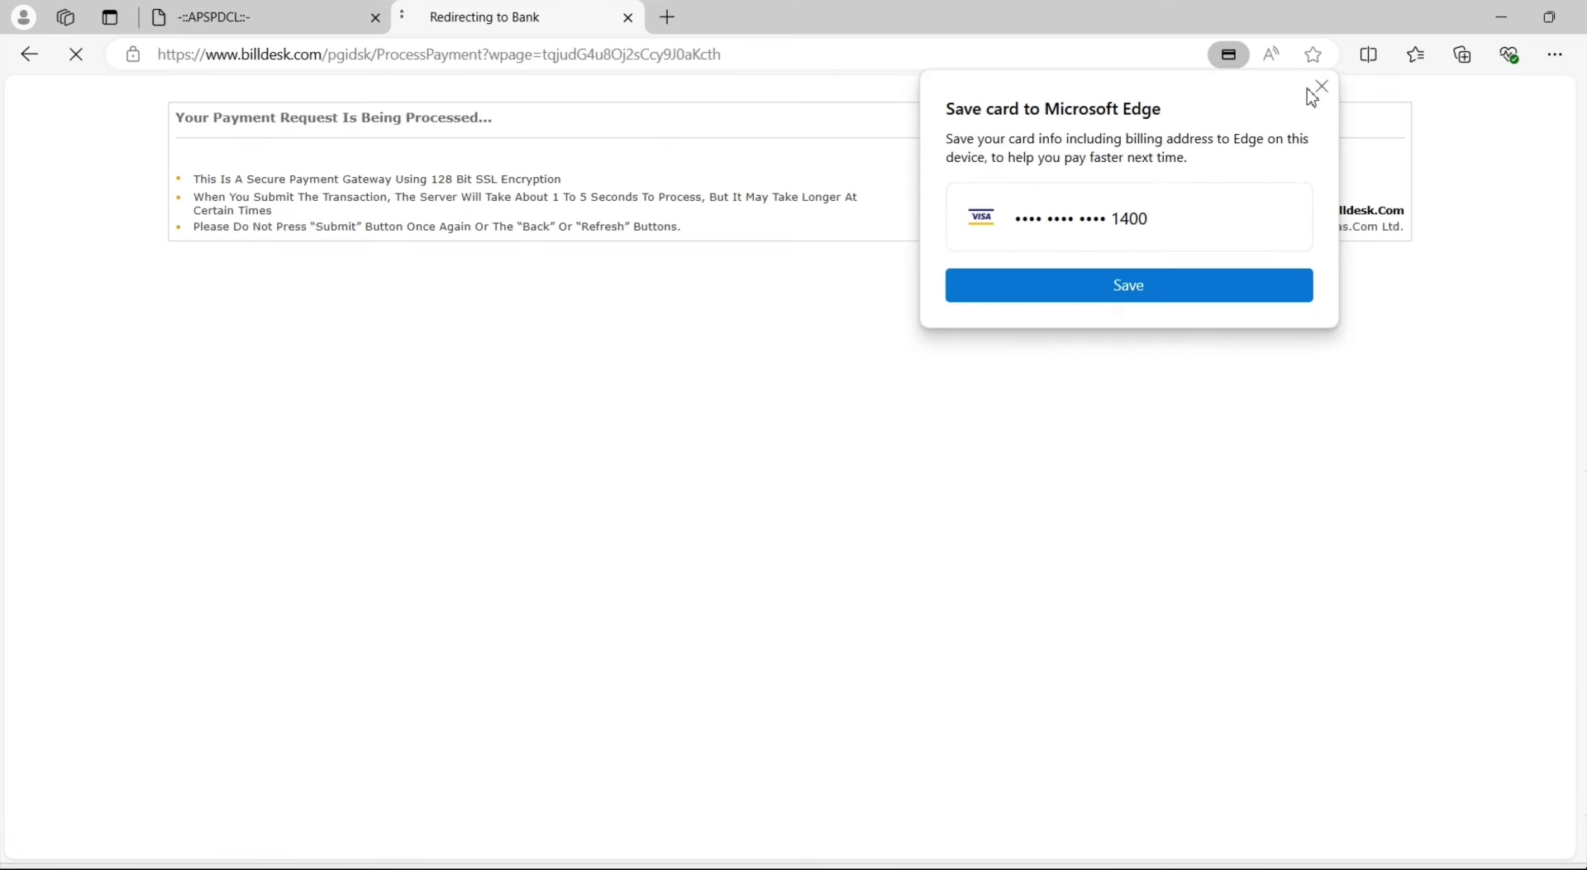
Dismiss the save-card offer and confirm the Axis Bank one-time code to complete payment
click(1316, 91)
click(799, 482)
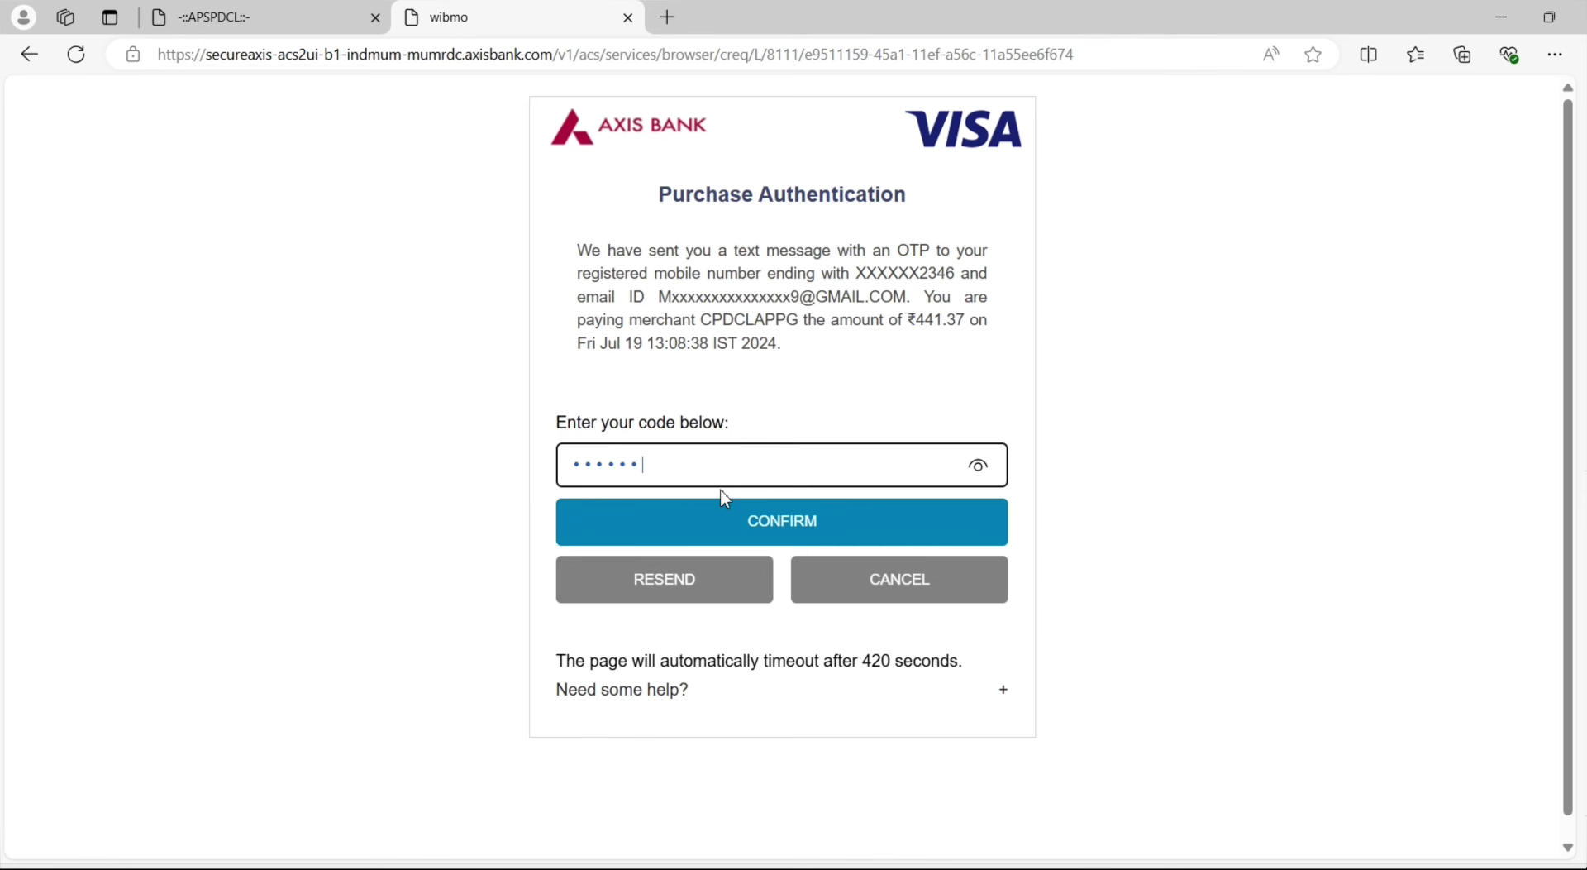
click(731, 522)
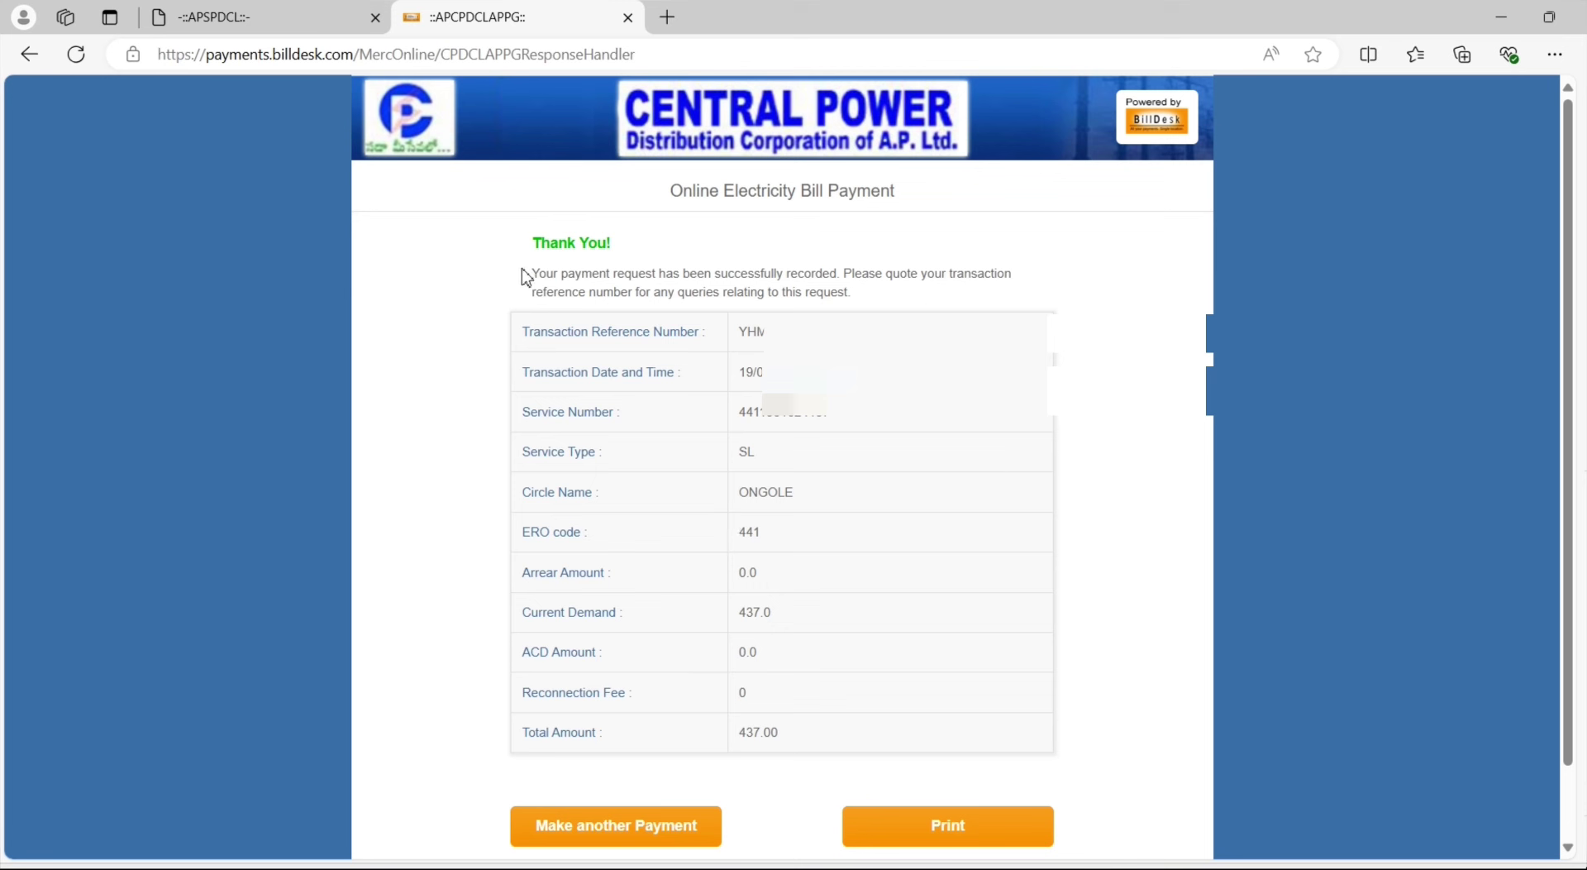
drag(527, 272, 901, 295)
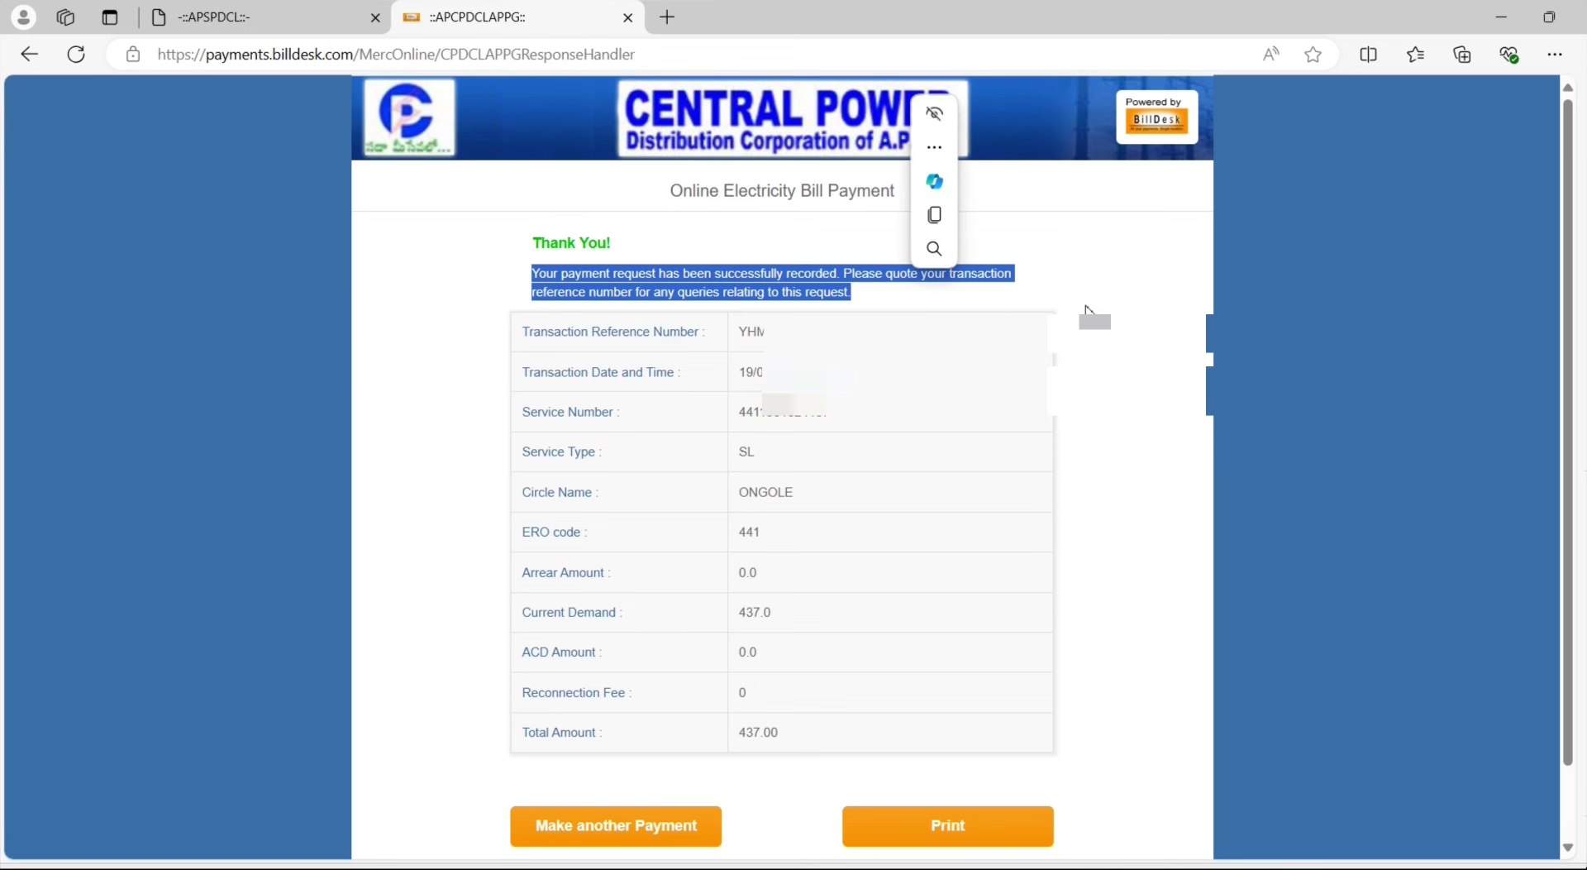
click(769, 427)
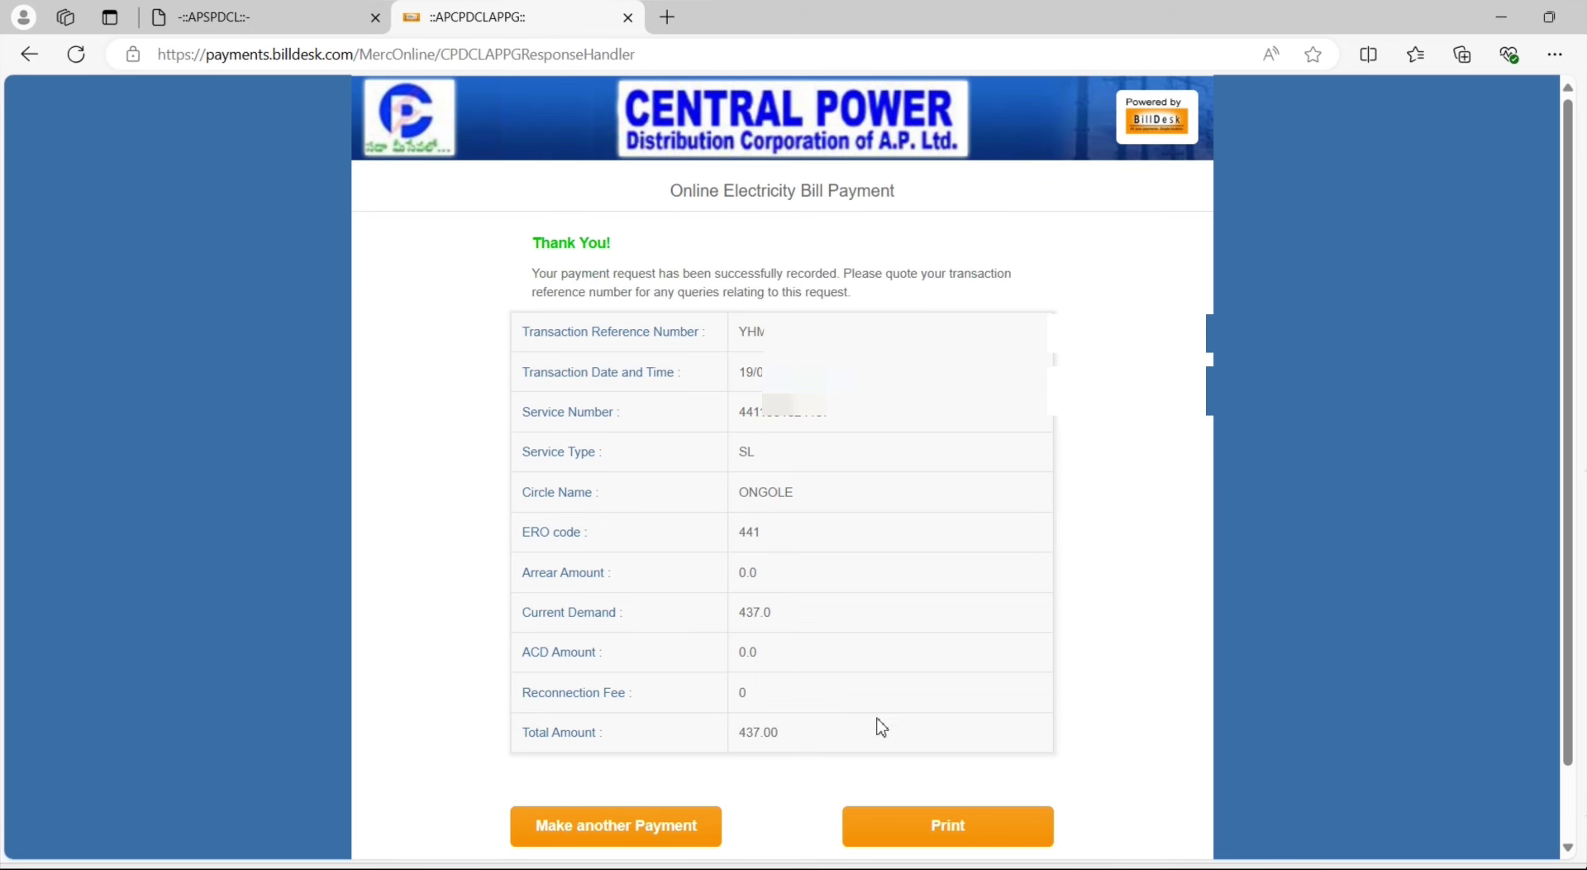